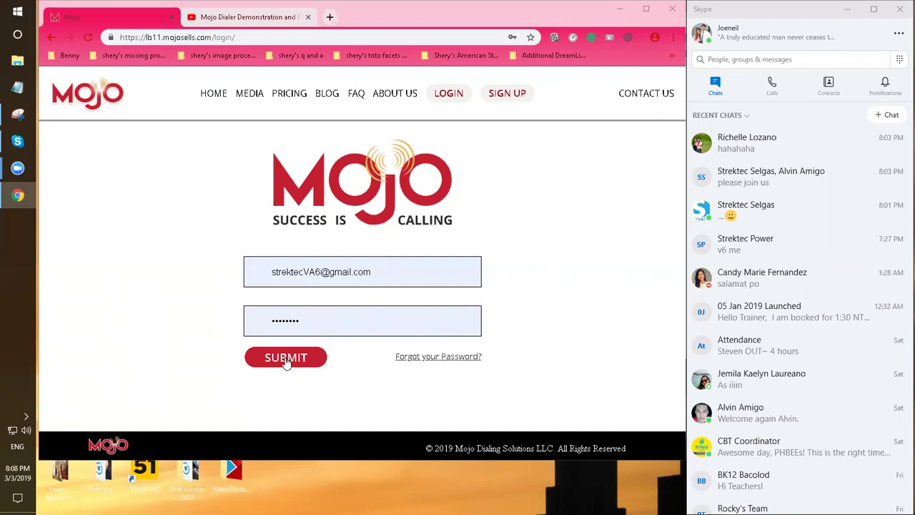
Reopen the lb11.mojosells.com/login page in a new tab and close the old Mojo tab
left_click(278, 37)
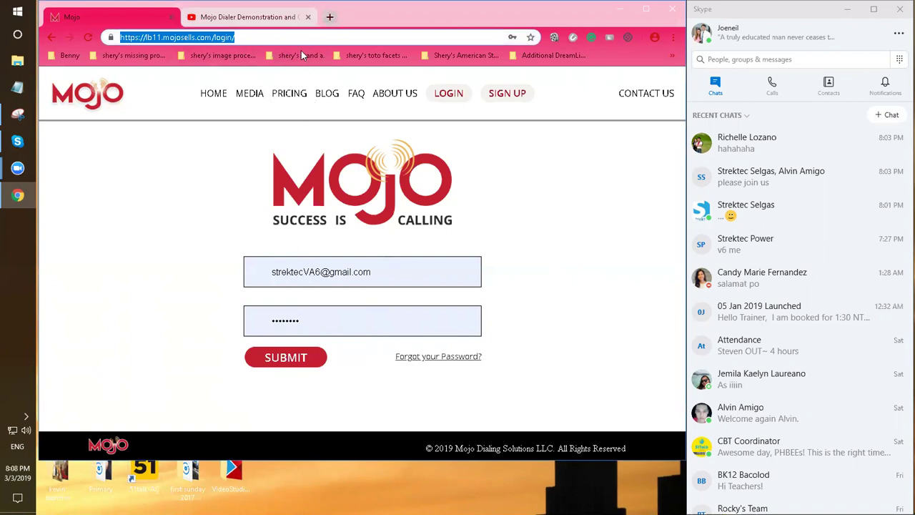
left_click(329, 17)
type("mojo")
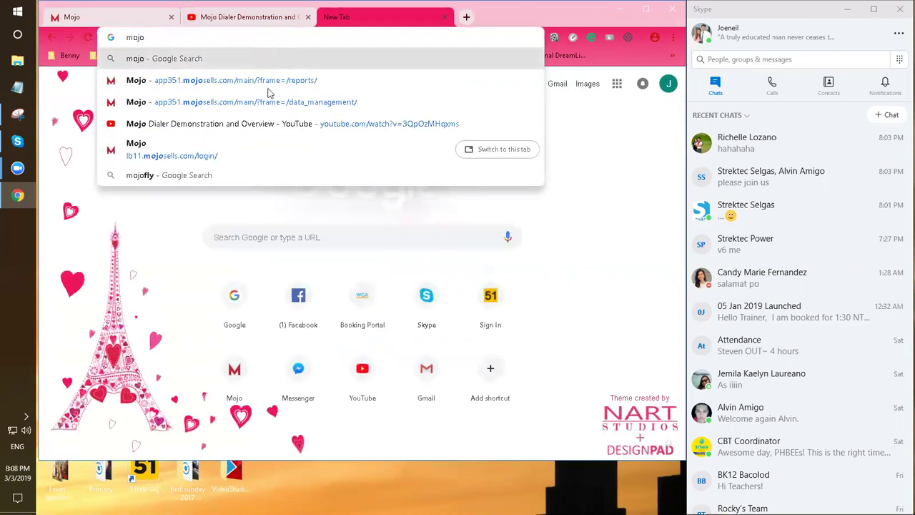
left_click(229, 160)
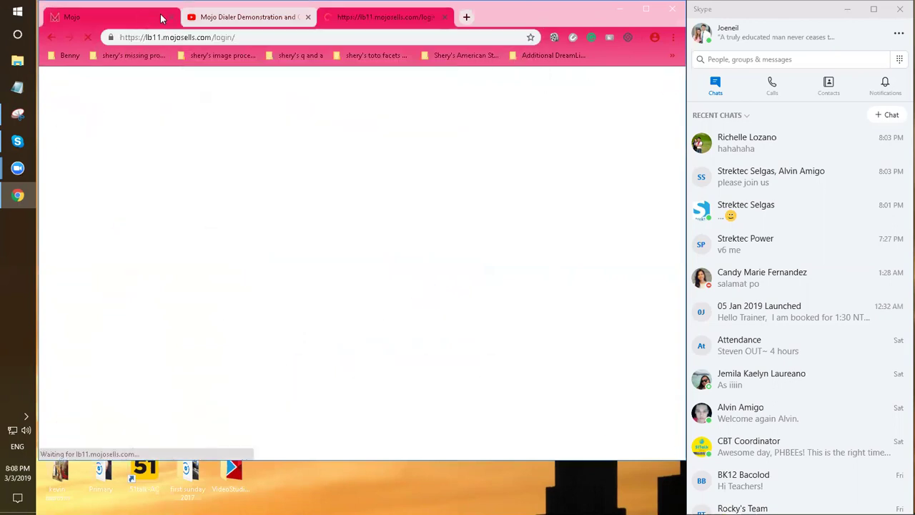
left_click(171, 17)
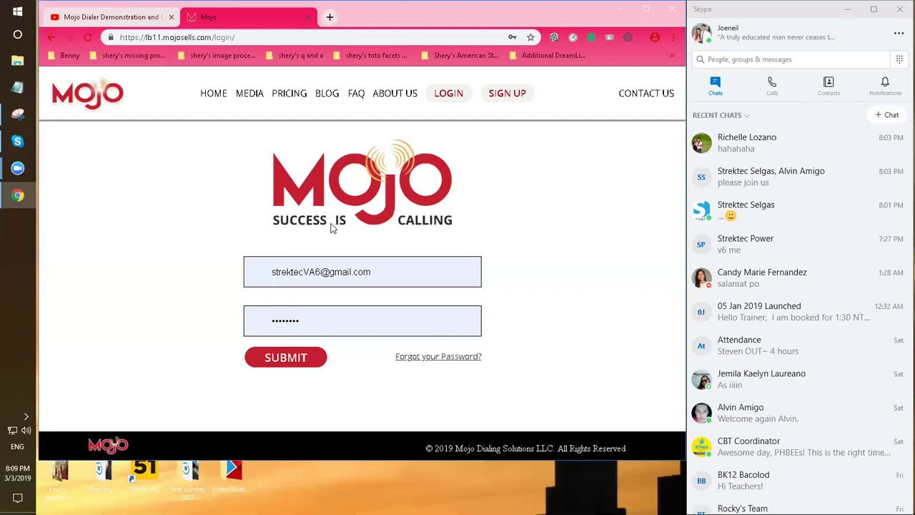
Submit the login, browse the Activity Stream, and open the Select agent filter
left_click(308, 359)
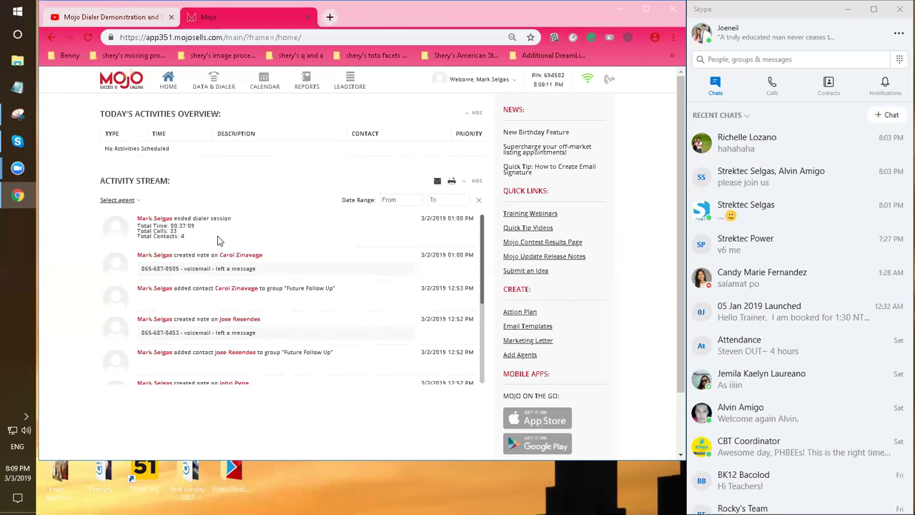
scroll(376, 299, "down", 10)
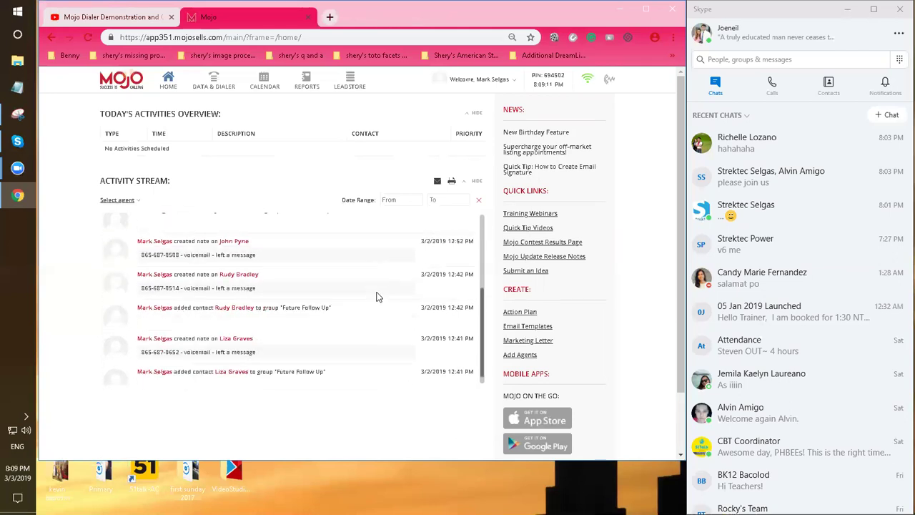
scroll(377, 278, "up", 10)
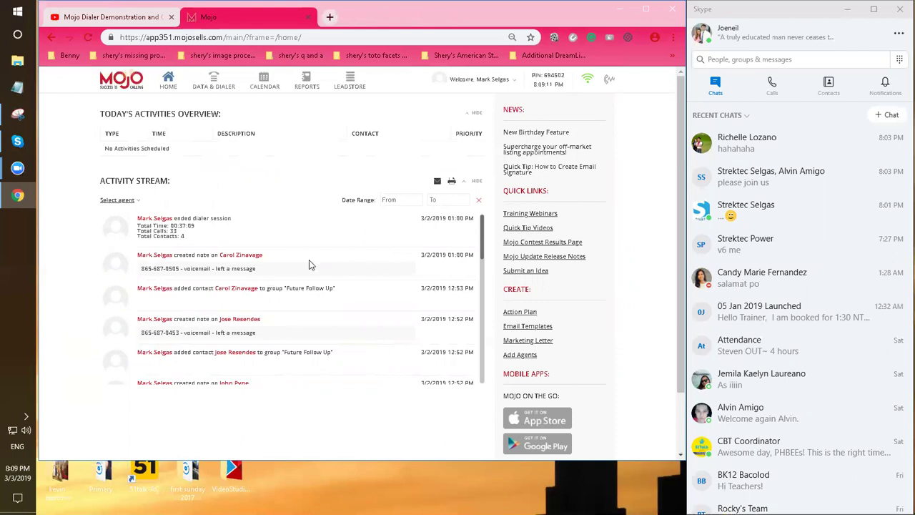
left_click(119, 200)
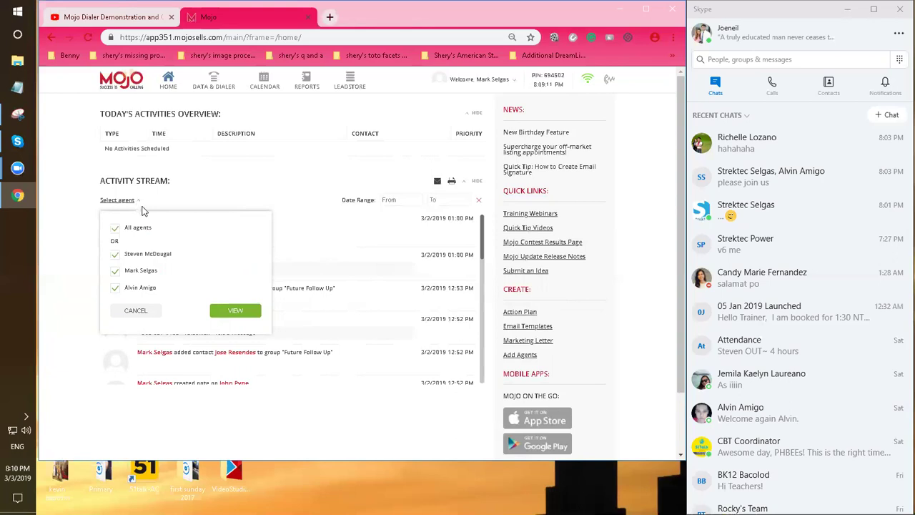
Dismiss the Select agent dropdown without choosing an agent
left_click(143, 210)
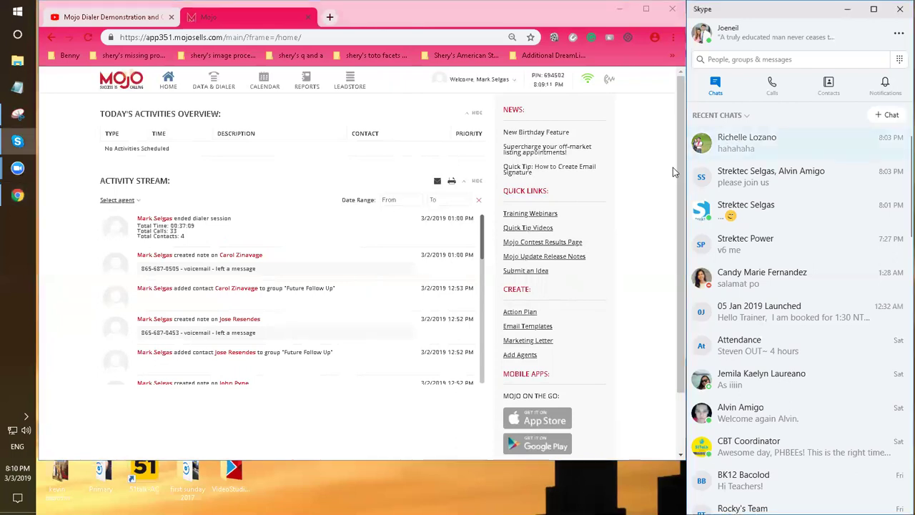
left_click(691, 140)
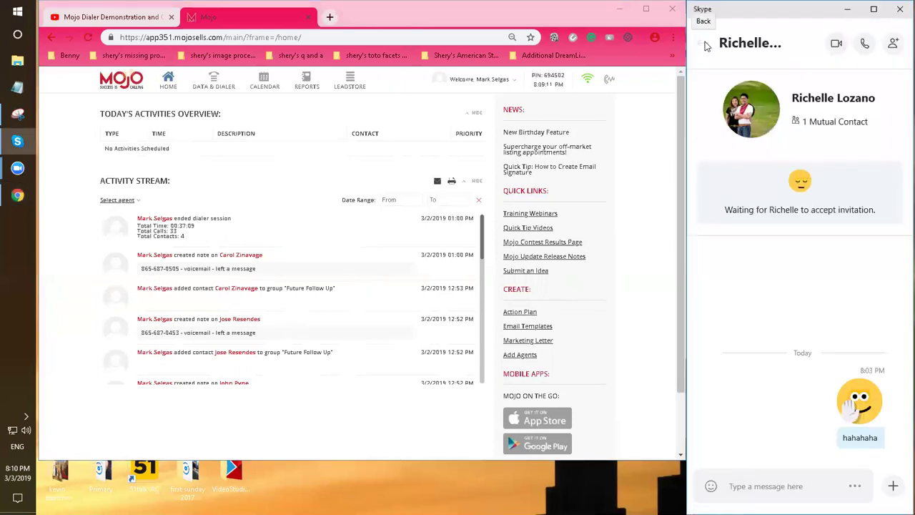
left_click(703, 42)
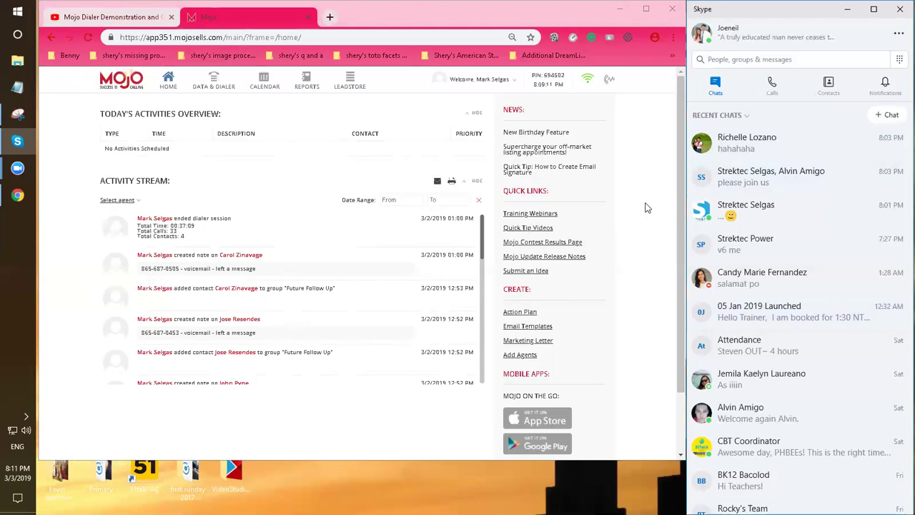
scroll(646, 207, "down", 1)
scroll(647, 208, "up", 1)
mouse_move(482, 240)
left_mouse_down()
mouse_move(483, 251)
mouse_move(483, 229)
left_mouse_up()
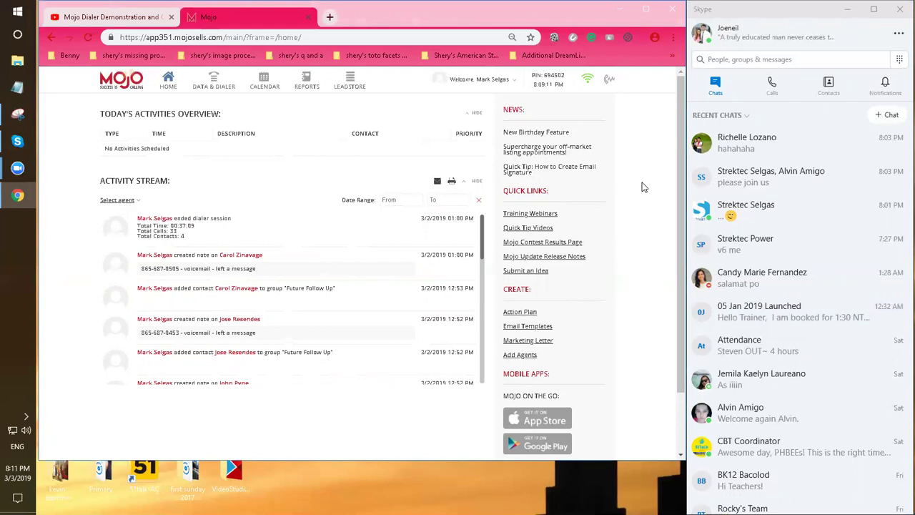
mouse_move(18, 194)
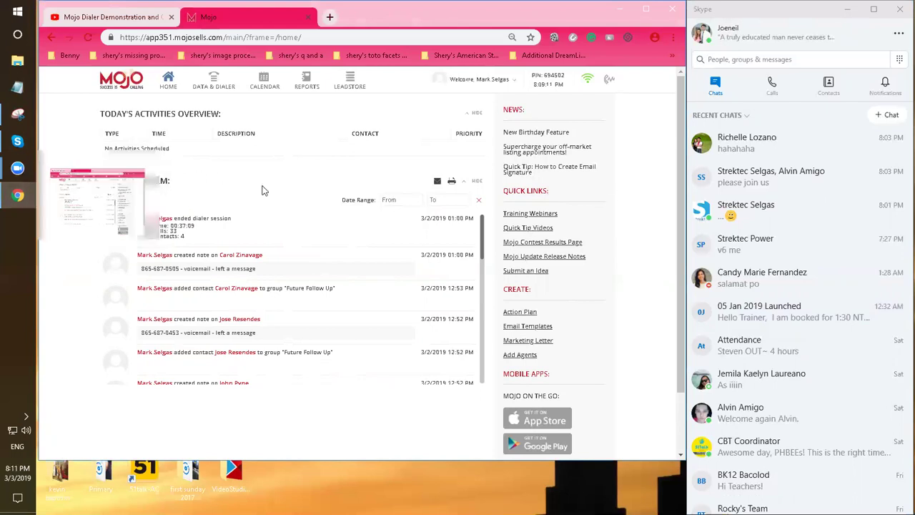
left_click(127, 201)
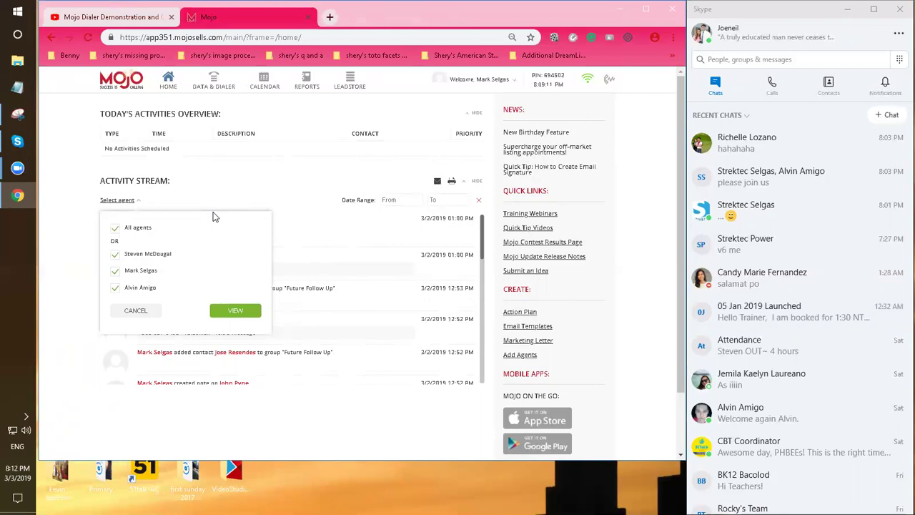
left_click(311, 202)
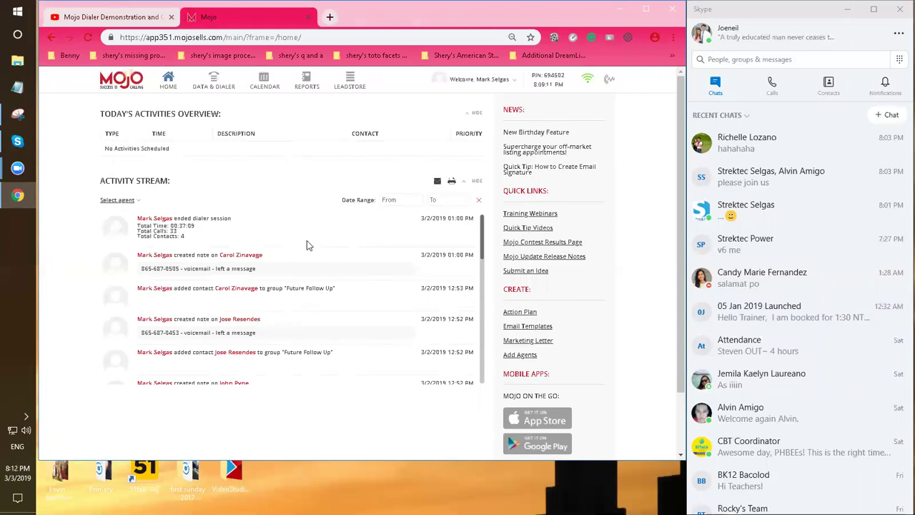
left_click(214, 87)
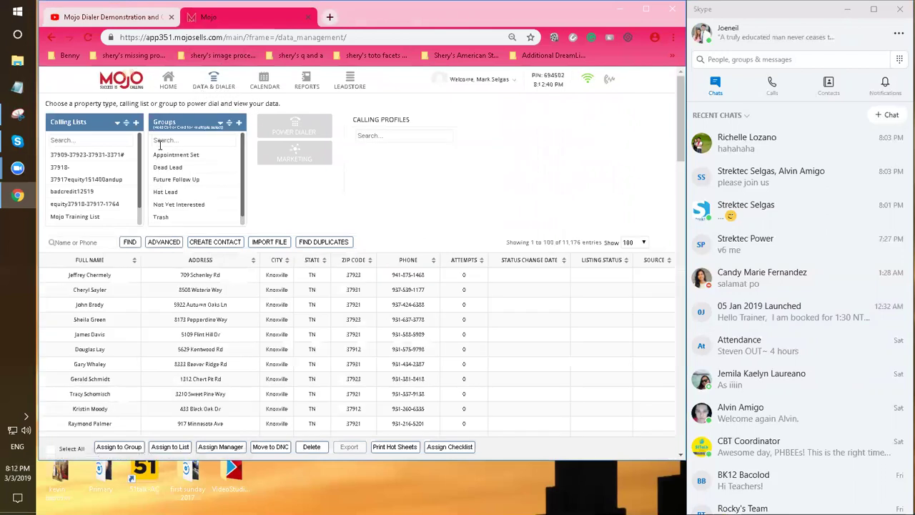
scroll(112, 179, "down", 1)
scroll(112, 179, "up", 1)
scroll(140, 191, "down", 2)
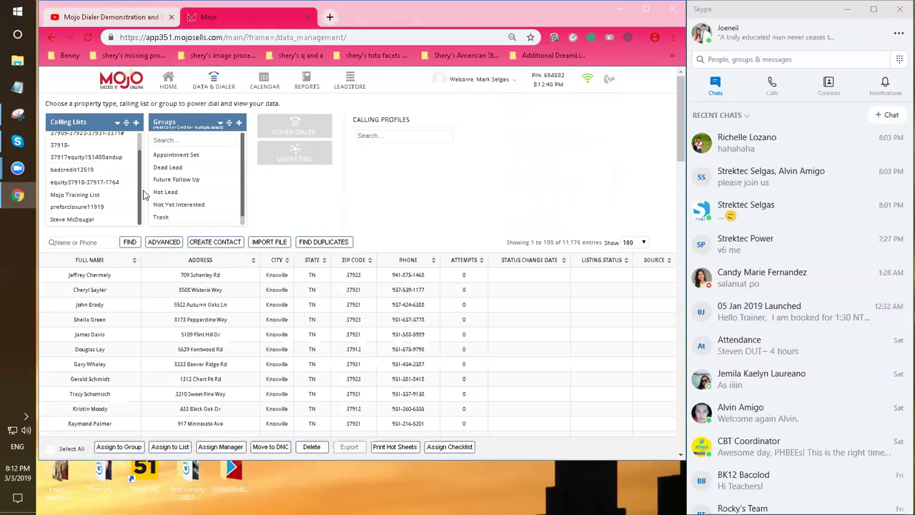
left_click_drag(139, 189, 140, 196)
left_click(422, 199)
scroll(139, 191, "up", 3)
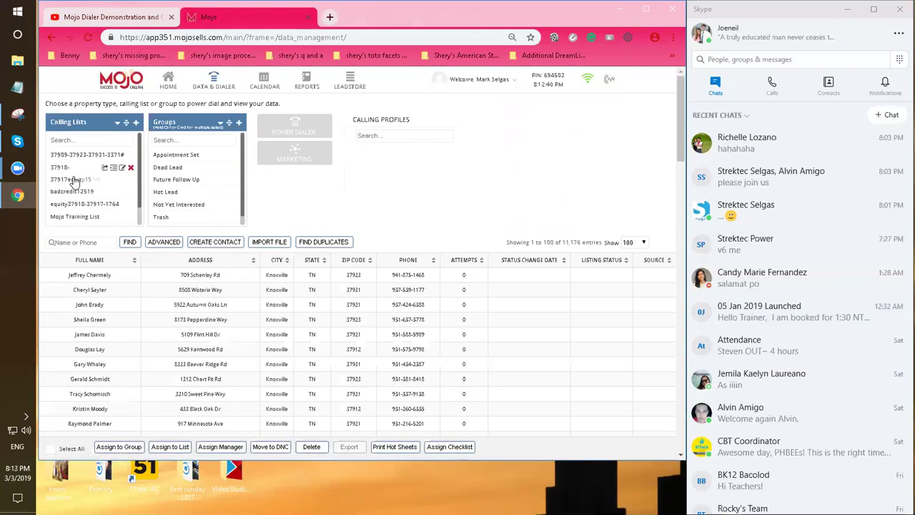
left_click(74, 182)
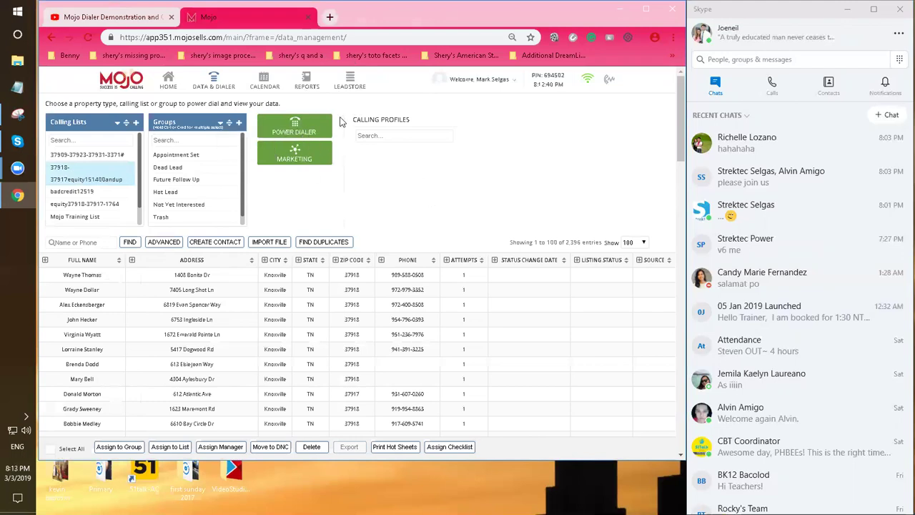
Open Power Dialer settings with 'Call this list from where I last left off' selected
left_click(313, 134)
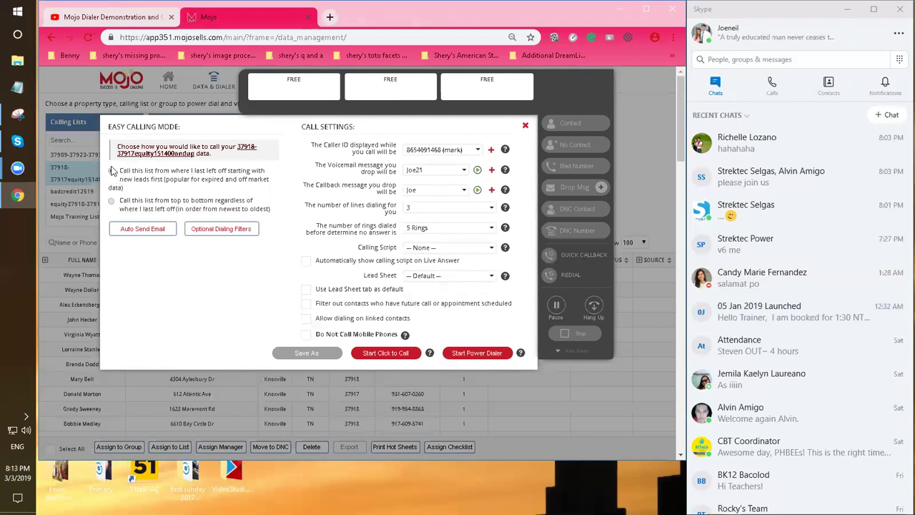
left_click(111, 171)
left_click(112, 201)
left_click(111, 173)
Open Optional Dialing Filters, highlighting Call Hammer, Stop Call Attempts, Not dialed and Drop Msg Skip
left_click(236, 232)
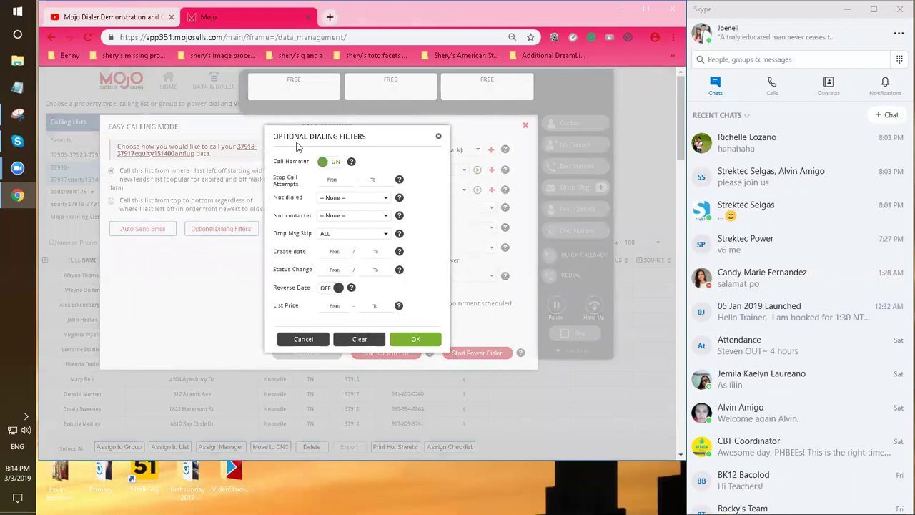
left_click_drag(275, 164, 313, 163)
double_click(300, 161)
left_click_drag(273, 177, 300, 200)
left_click(301, 200)
left_click_drag(279, 241, 301, 237)
Review the Not contacted and Not dialed choices, trying Ever, then leave both at None
left_click(355, 212)
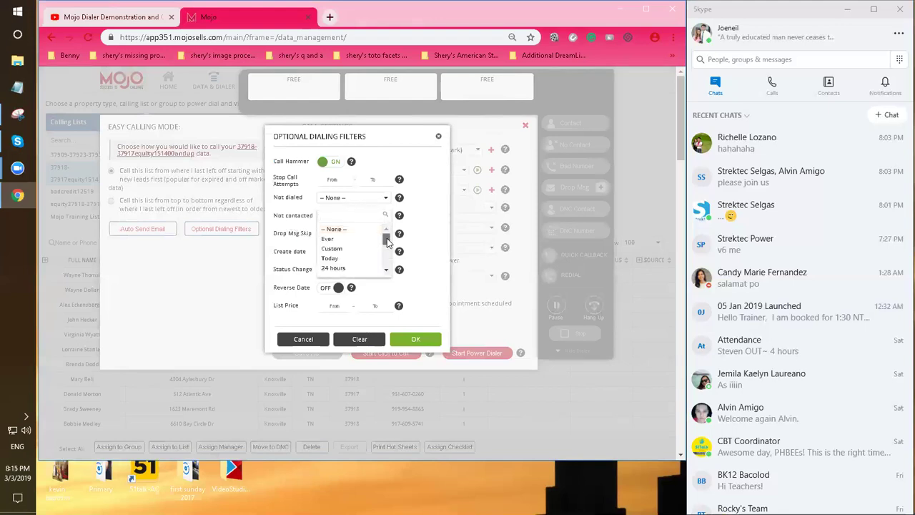
left_click(301, 204)
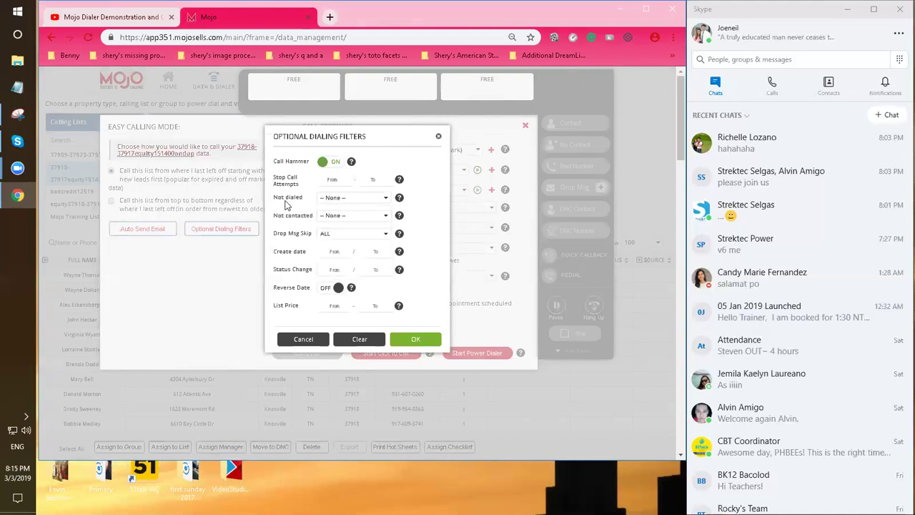
left_click_drag(274, 201, 299, 203)
left_click(350, 214)
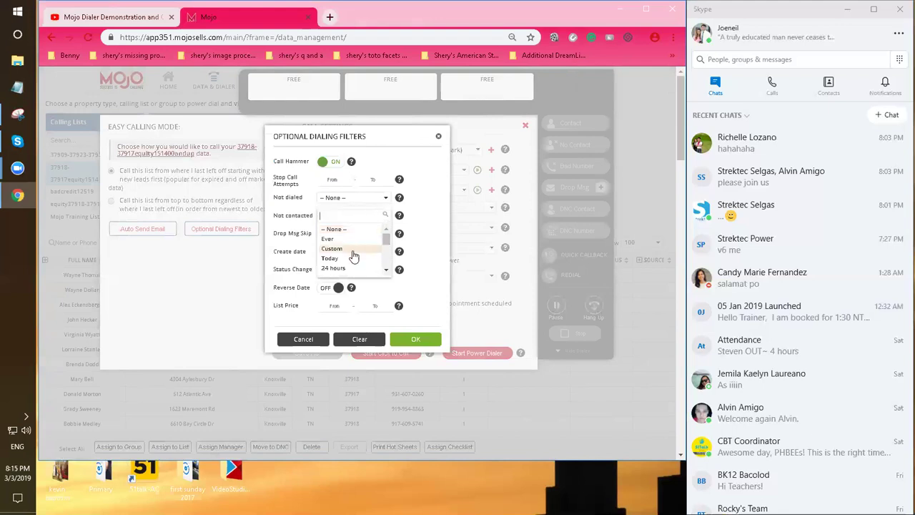
mouse_move(387, 243)
left_mouse_down()
mouse_move(386, 268)
mouse_move(379, 233)
left_mouse_up()
left_click(333, 243)
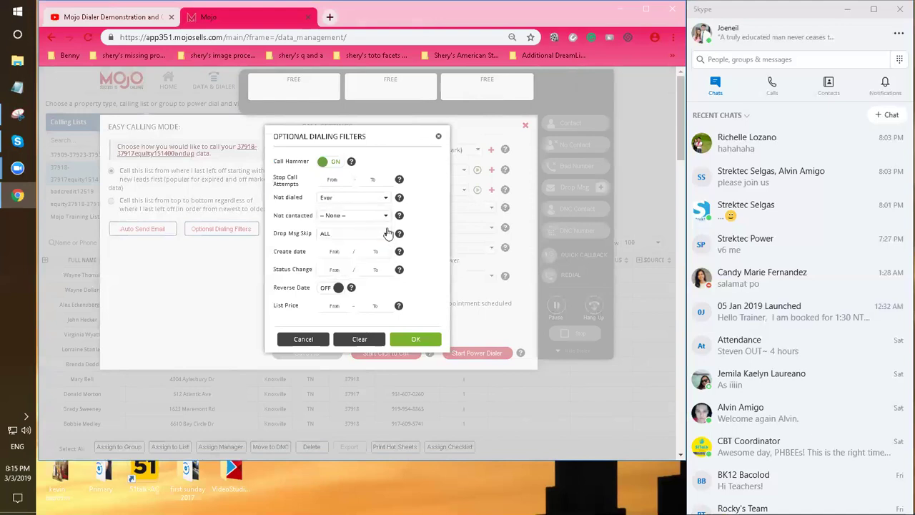
left_click(363, 200)
left_click(349, 230)
Look through the Drop Msg Skip filter choices
left_click(343, 233)
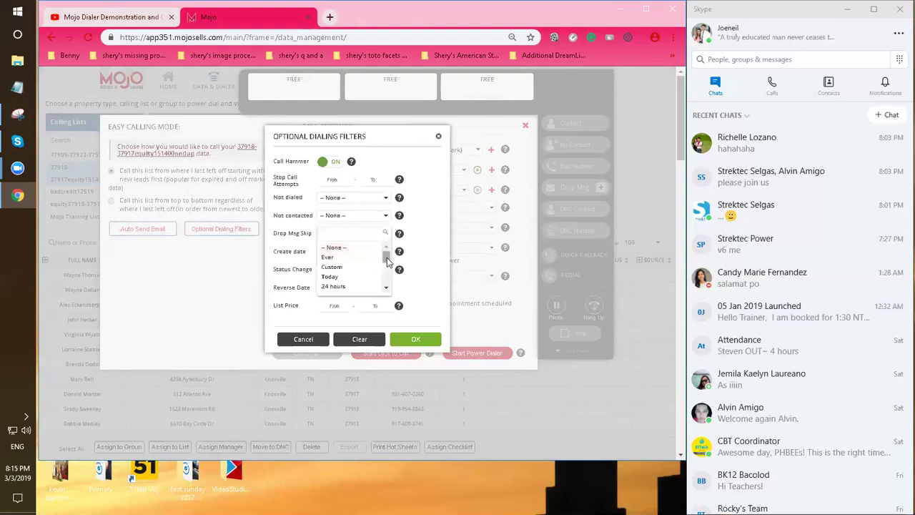
scroll(385, 264, "down", 1)
left_click_drag(387, 266, 386, 257)
mouse_move(386, 259)
left_mouse_down()
mouse_move(389, 268)
mouse_move(386, 250)
left_mouse_up()
Close Optional Dialing Filters to return to the Call Settings panel
left_click(439, 137)
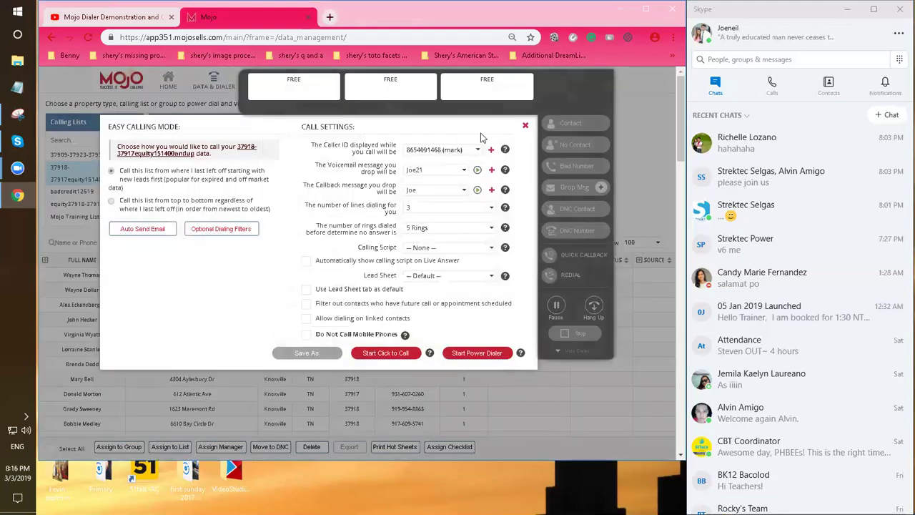
left_click(526, 125)
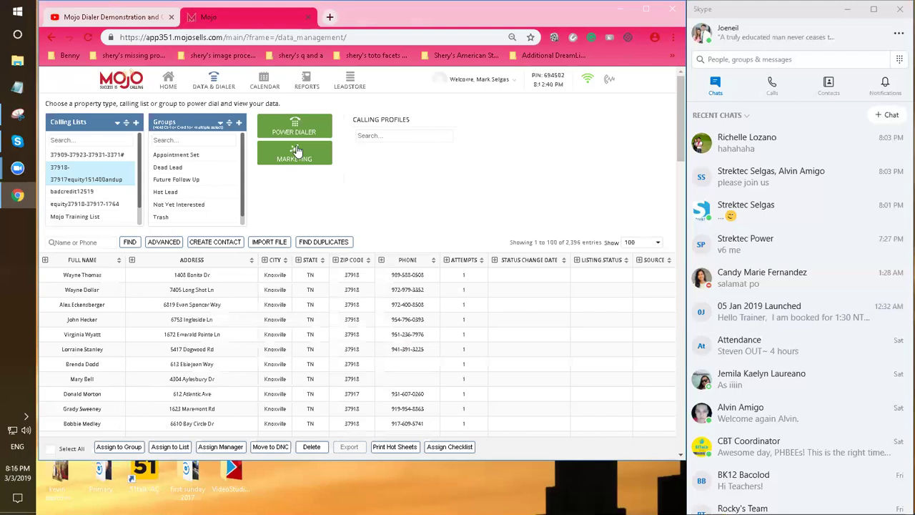
left_click(314, 131)
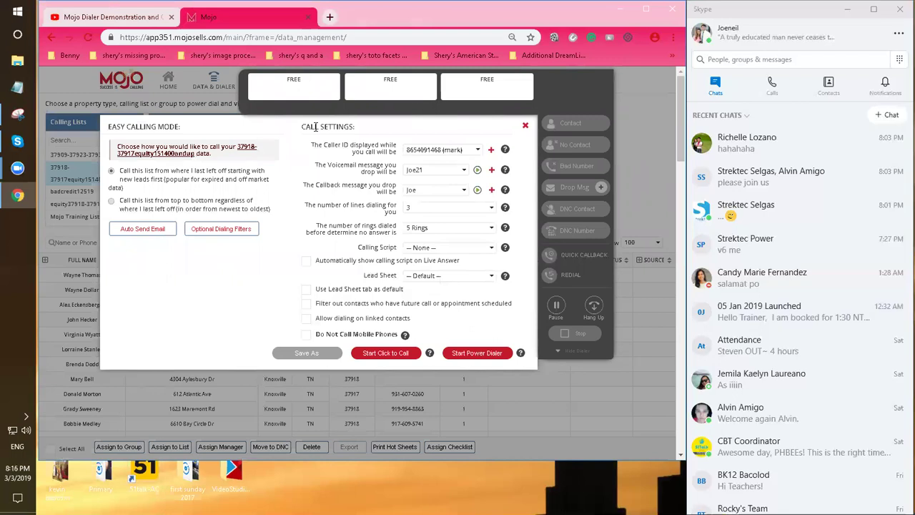
Close the Call Settings dialog and scroll through the Calling Lists box
left_click(525, 125)
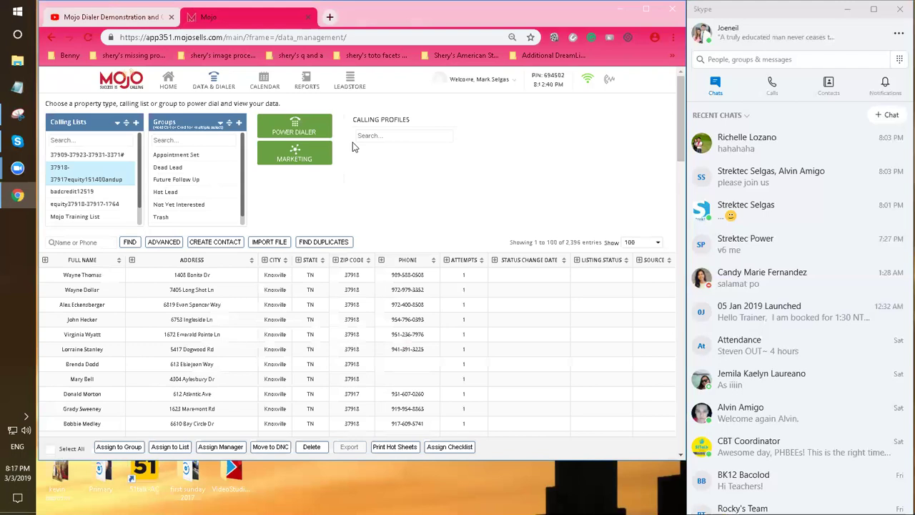
scroll(141, 174, "down", 1)
scroll(142, 172, "up", 2)
Switch to Skype and open the team group chat from the recent chats
left_click(738, 250)
left_click(707, 259)
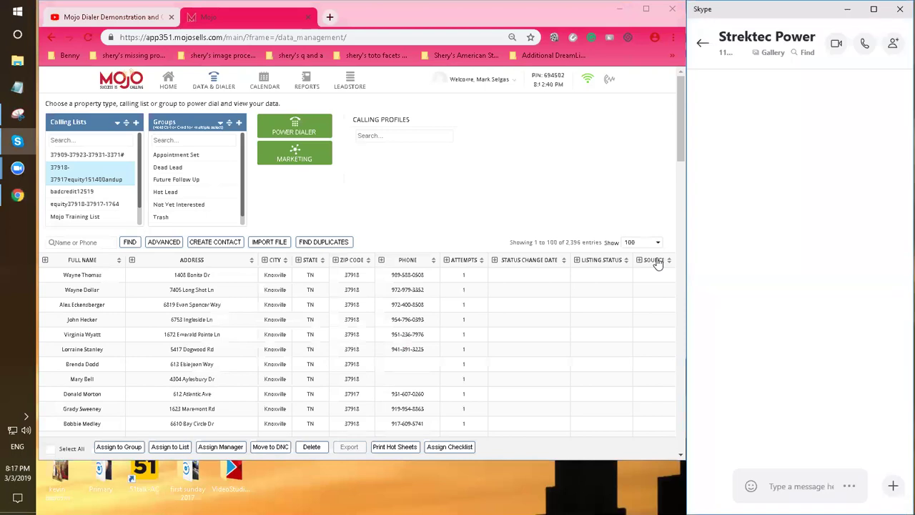
left_click(702, 44)
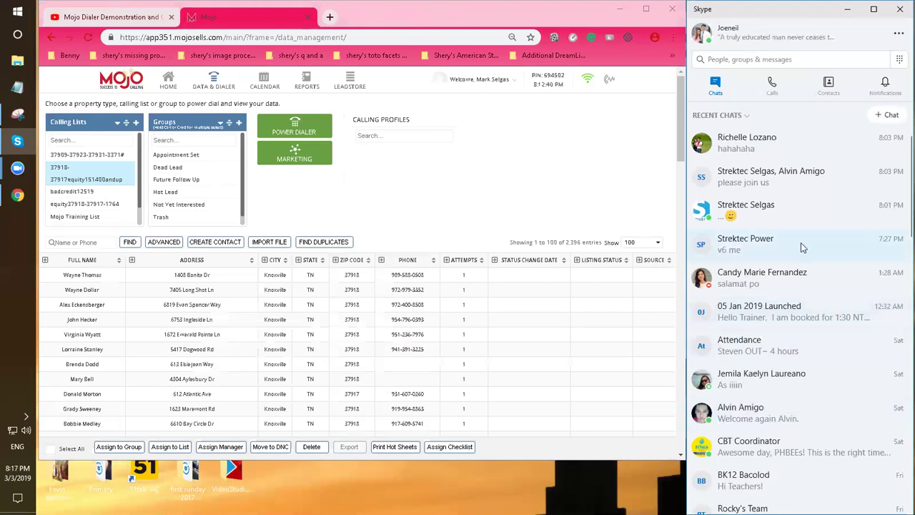
scroll(806, 241, "down", 4)
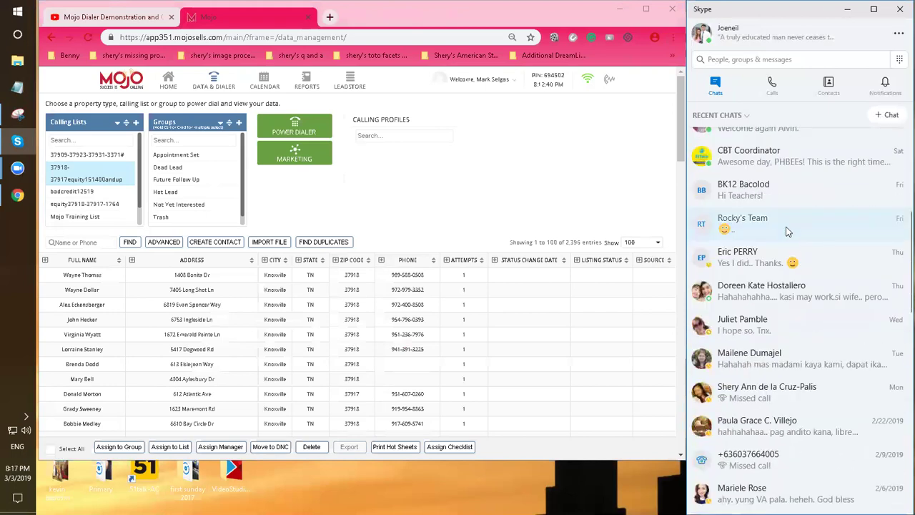
left_click(743, 223)
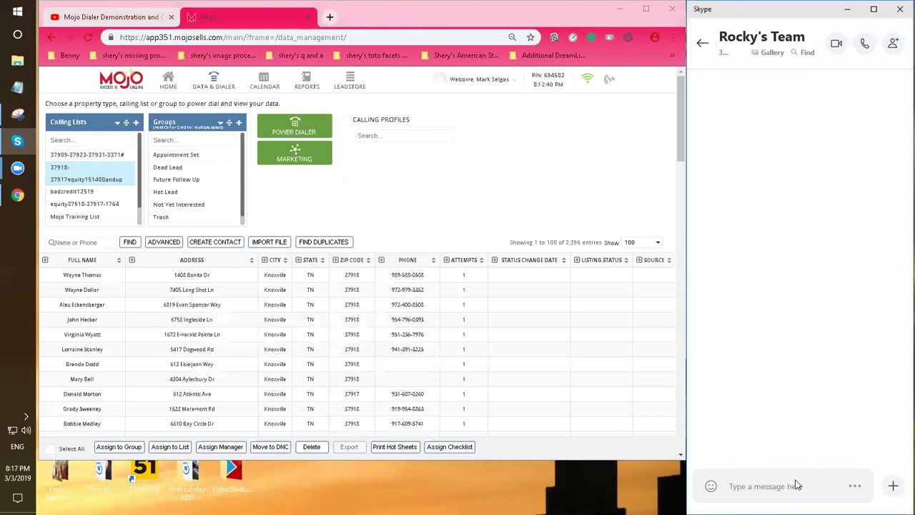
Send the message 'her' followed by the correction 'here*'
type("her")
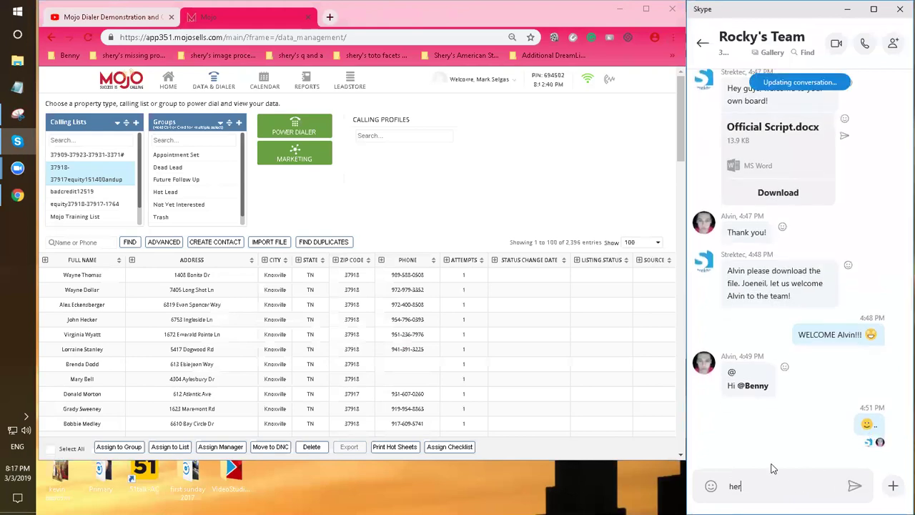
key("Return")
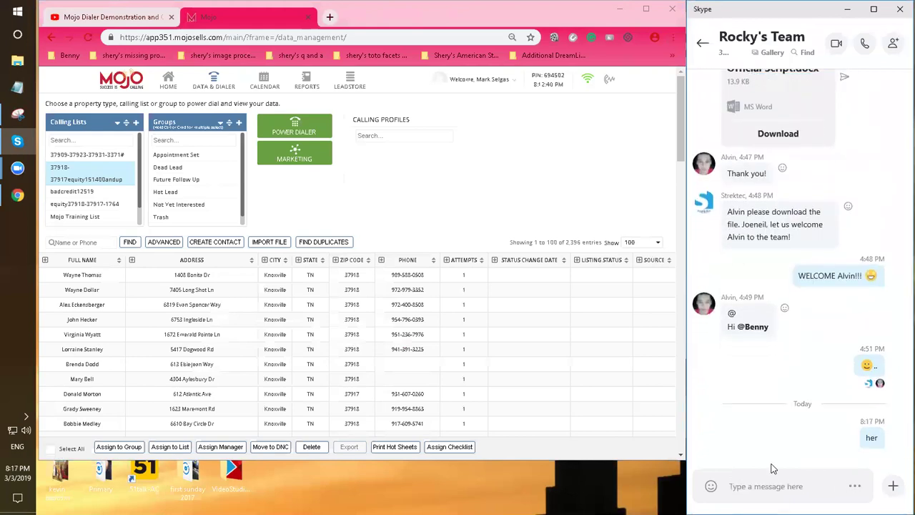
type("here*")
key("Return")
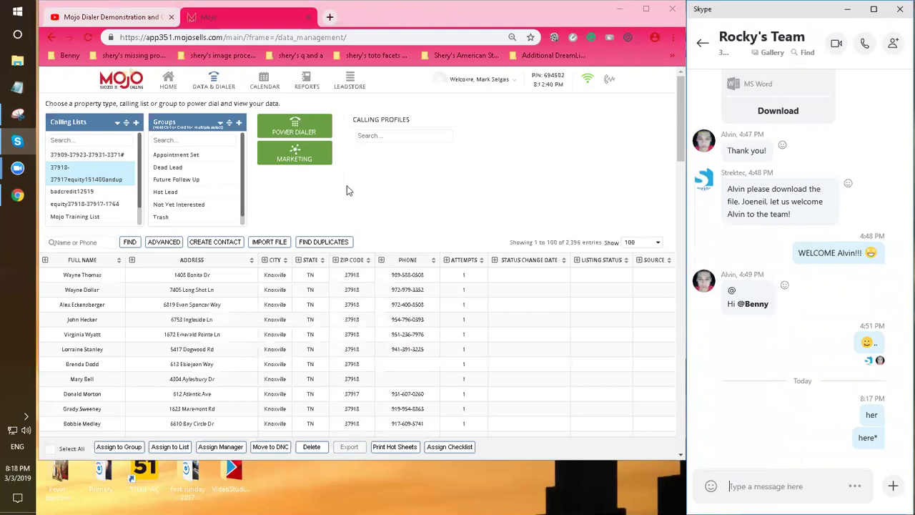
Scroll up the Groups list and dismiss an accidental browser context menu
left_click(242, 170)
scroll(241, 170, "up", 1)
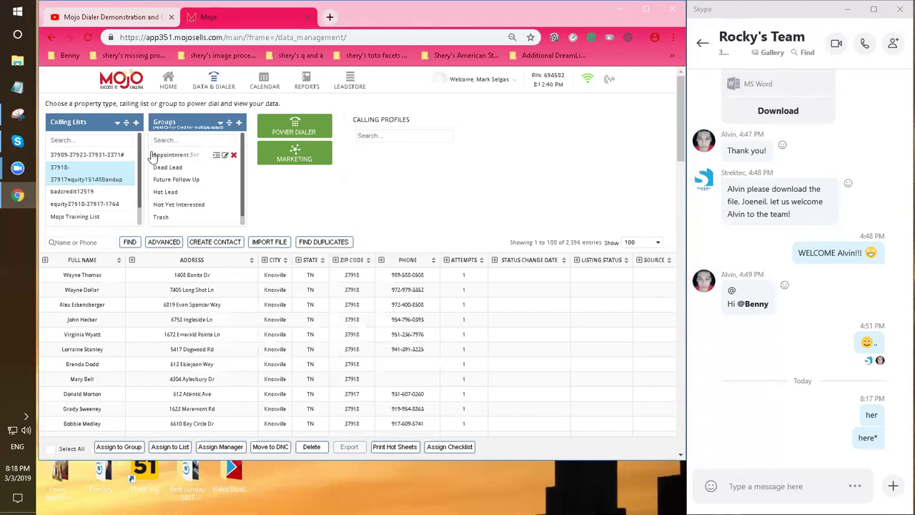
right_click(154, 177)
left_click(496, 191)
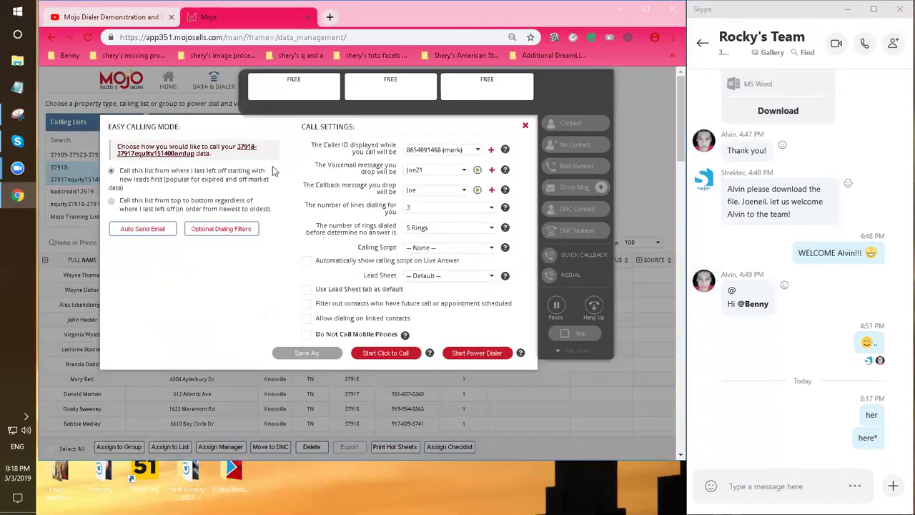
Highlight the Easy Calling Mode notice, then reopen the Optional Dialing Filters (Call Hammer on, Drop Msg Skip ALL)
left_click_drag(215, 157, 112, 148)
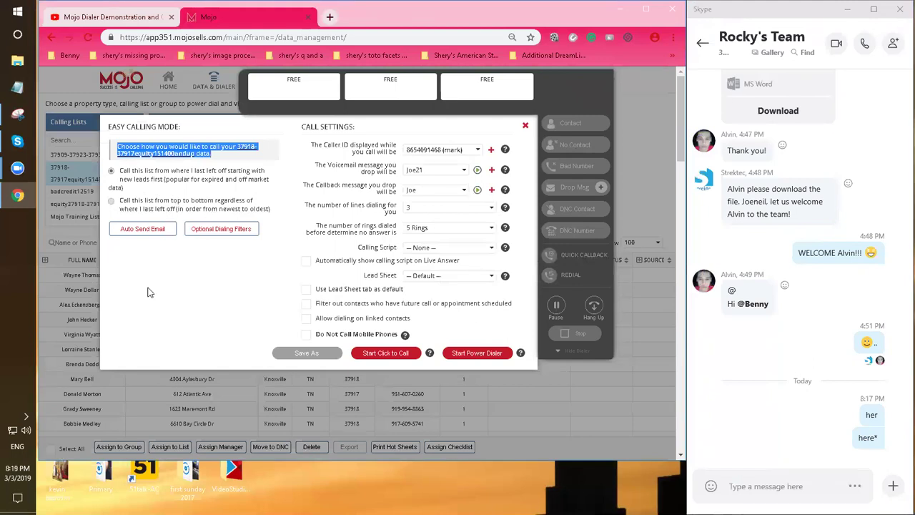
left_click(239, 233)
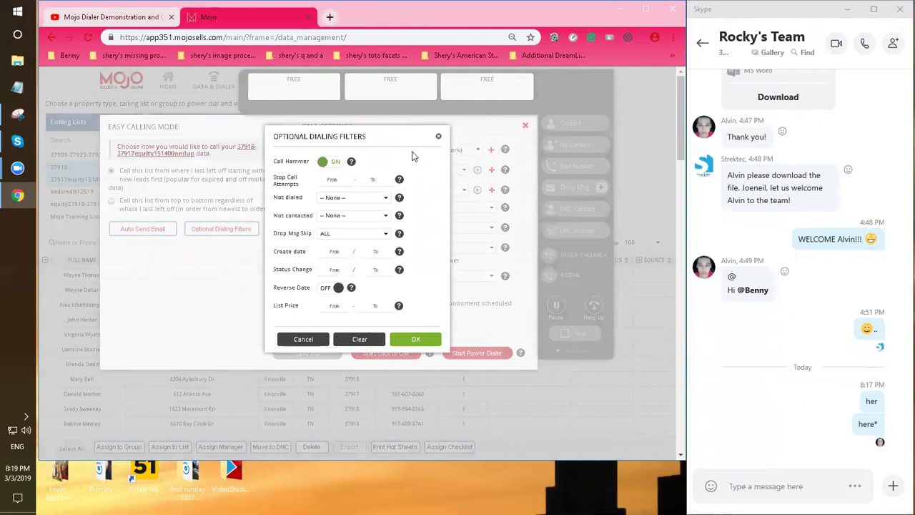
Accept the dialing filters unchanged, back to call settings with 3 lines and 5 rings
left_click(416, 340)
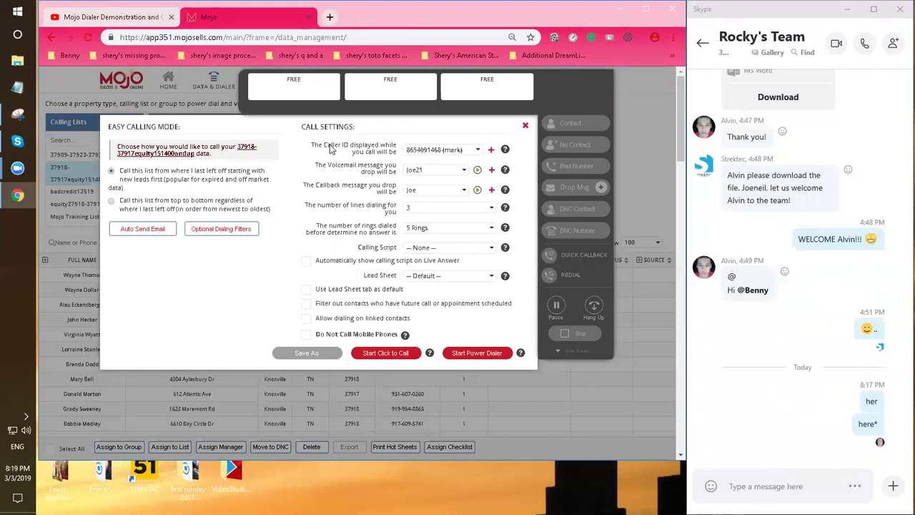
left_click_drag(310, 145, 391, 152)
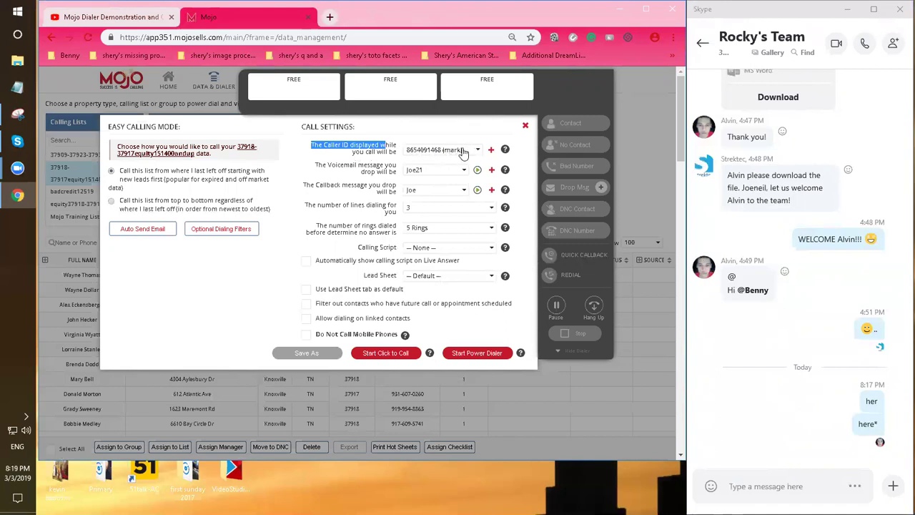
left_click(468, 150)
left_click(463, 152)
left_click(463, 153)
left_click(463, 153)
left_click(463, 152)
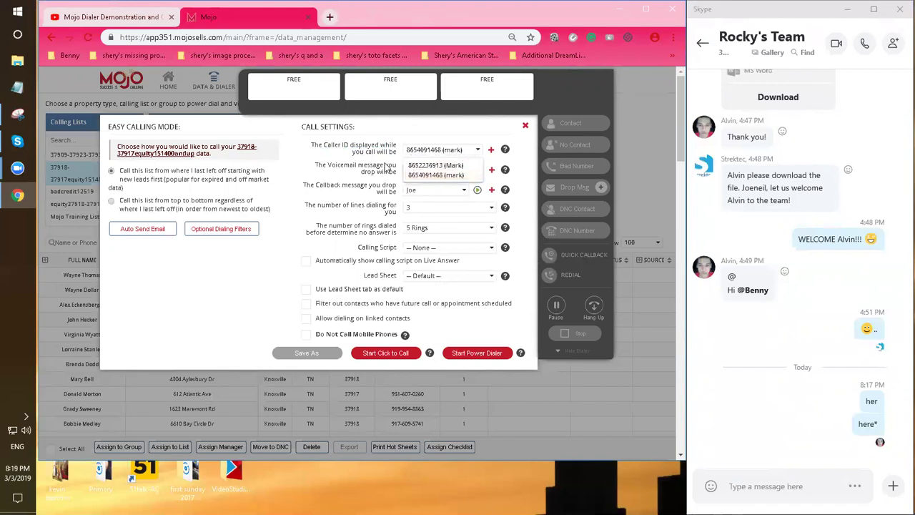
left_click(425, 179)
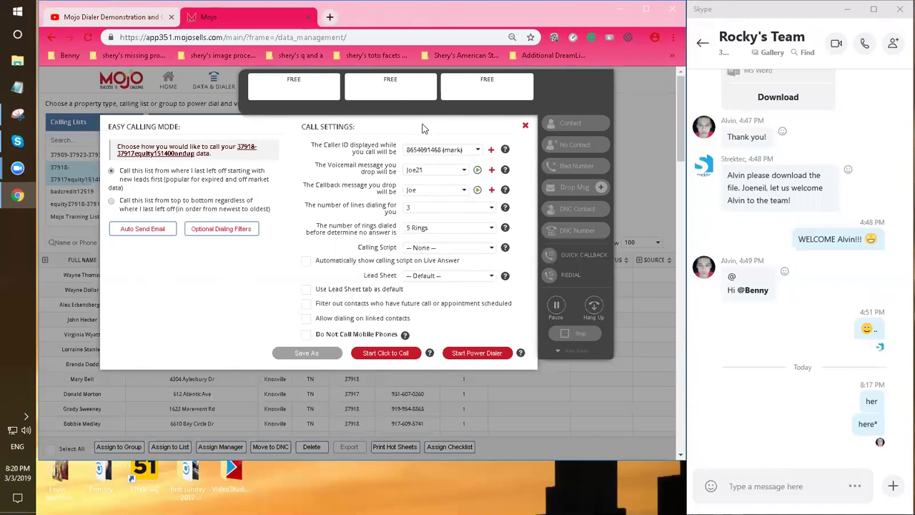
left_click(473, 151)
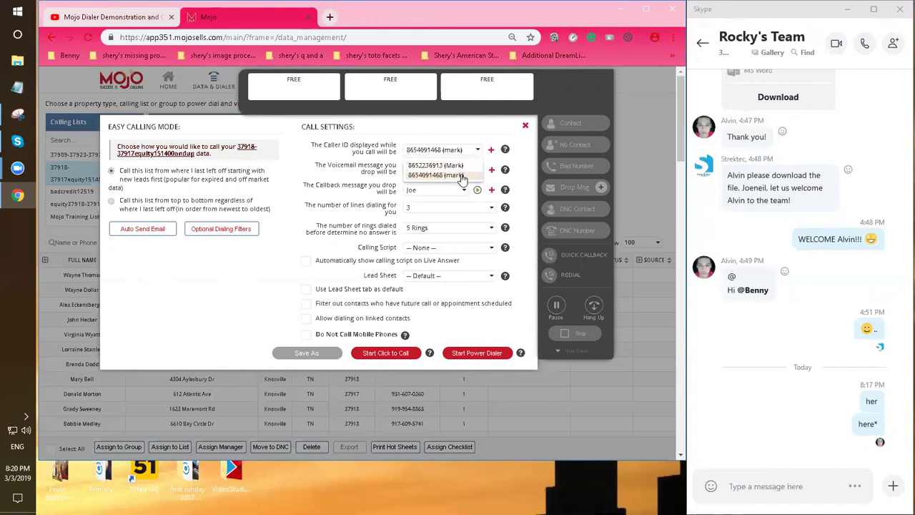
left_click(462, 177)
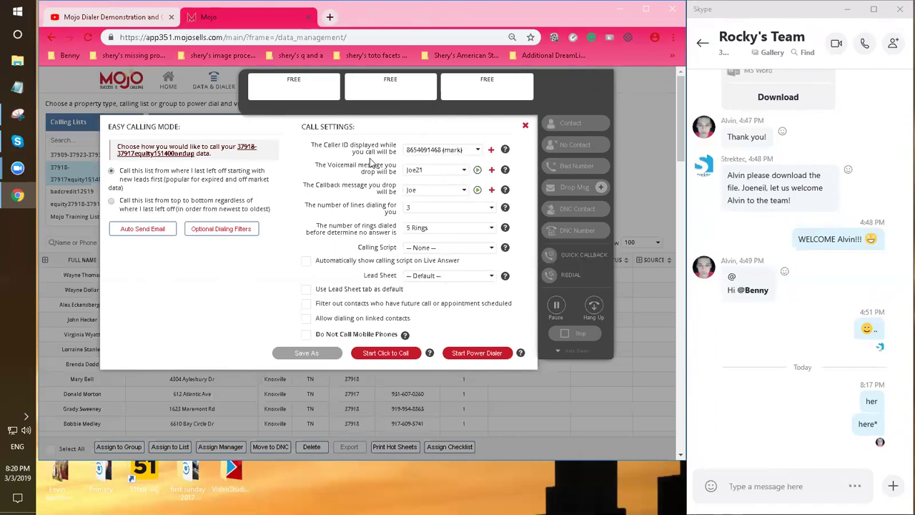
left_click_drag(315, 165, 397, 178)
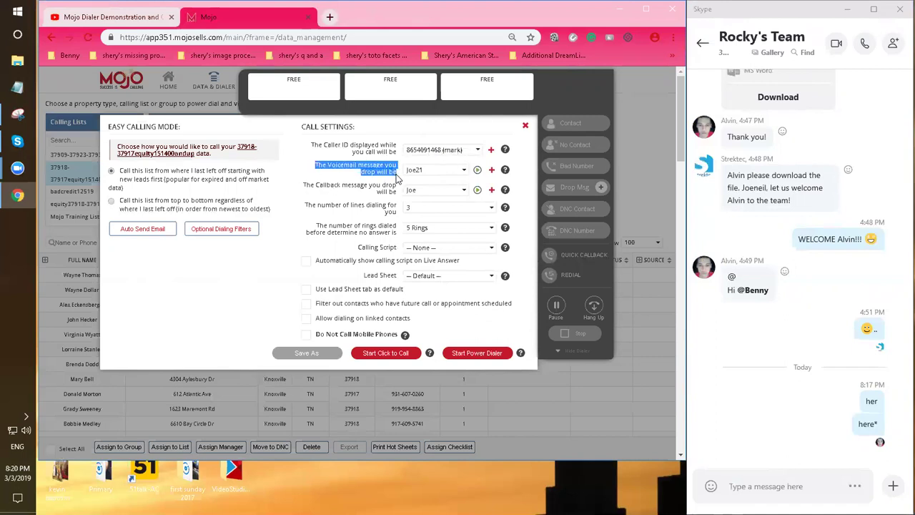
left_click(431, 170)
scroll(462, 202, "down", 1)
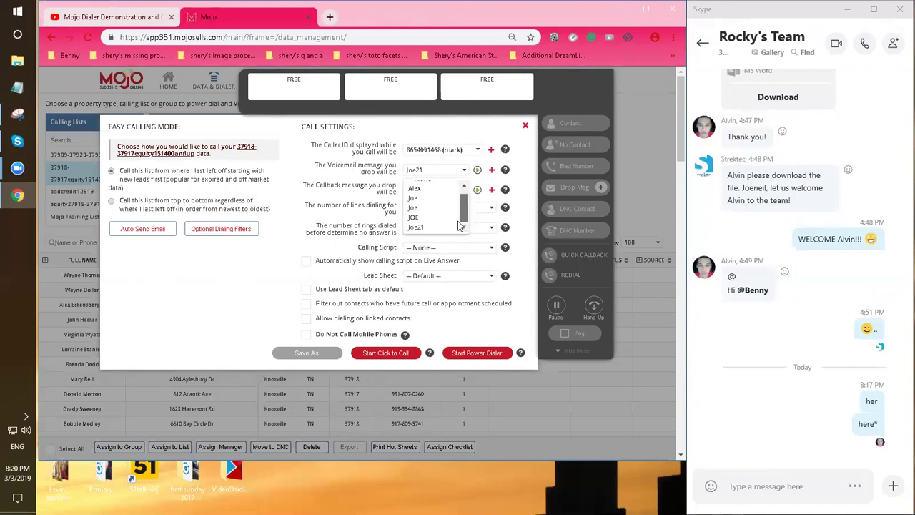
left_click(361, 169)
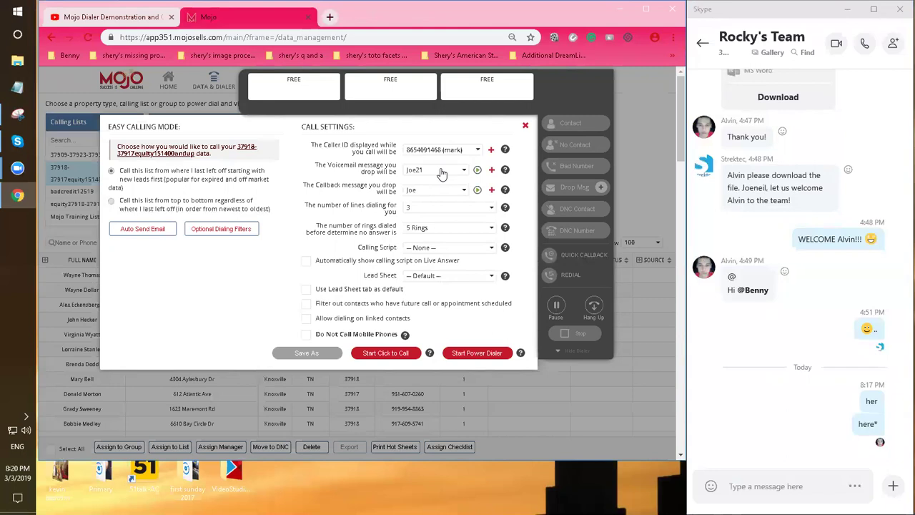
left_click(442, 174)
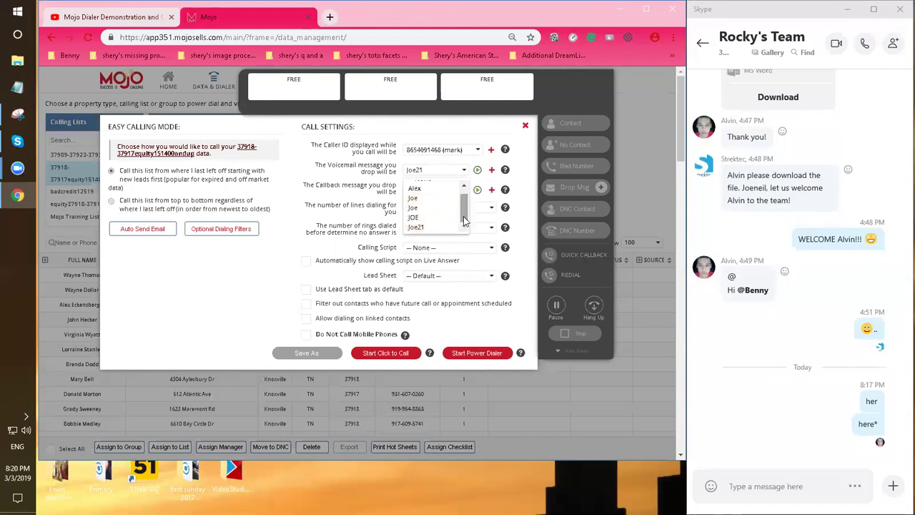
left_click(457, 199)
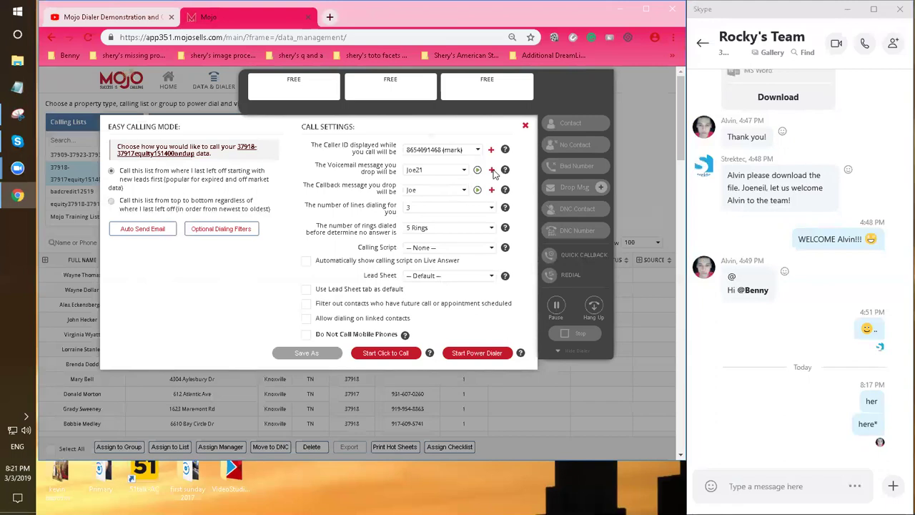
Start a new voicemail drop message recorded by phone and check the phone number to call
left_click(492, 171)
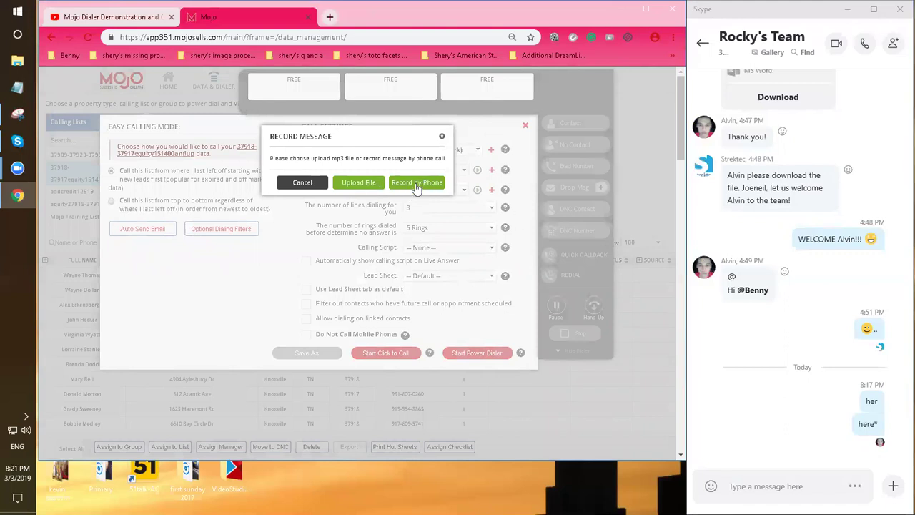
left_click(416, 183)
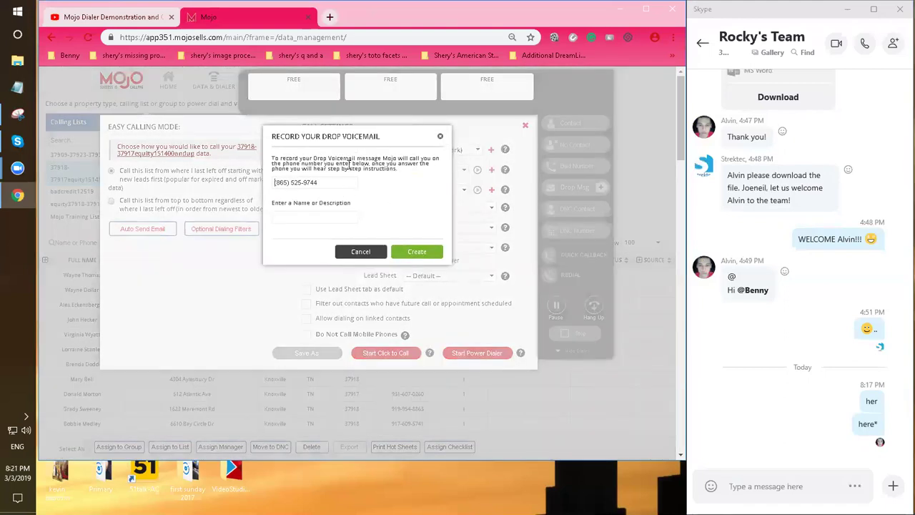
double_click(368, 136)
left_click_drag(328, 182, 240, 184)
left_click(334, 183)
Name the recording 'alvin' and create the voicemail recording request
left_click(298, 218)
type("al")
left_click_drag(318, 214, 236, 222)
key("BackSpace")
type("alvin")
left_click(422, 254)
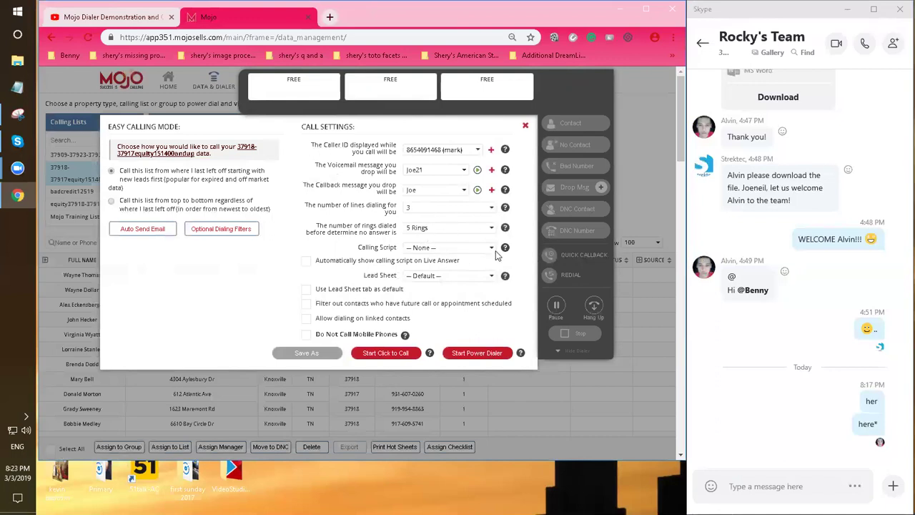
left_click(444, 174)
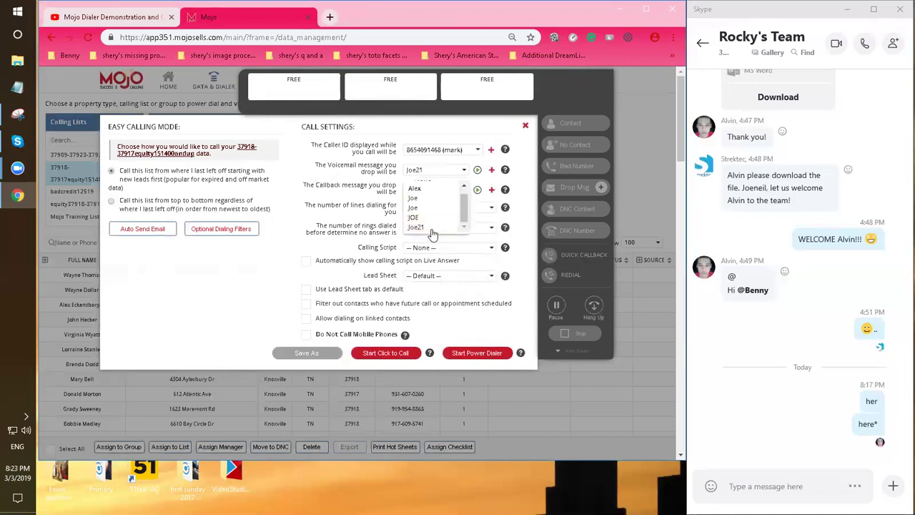
left_click_drag(463, 215, 455, 174)
left_click(455, 174)
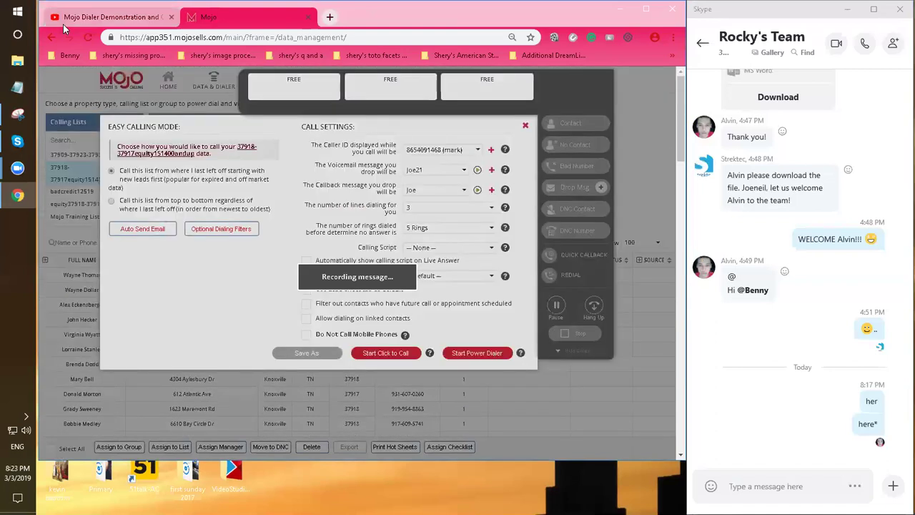
left_click(88, 37)
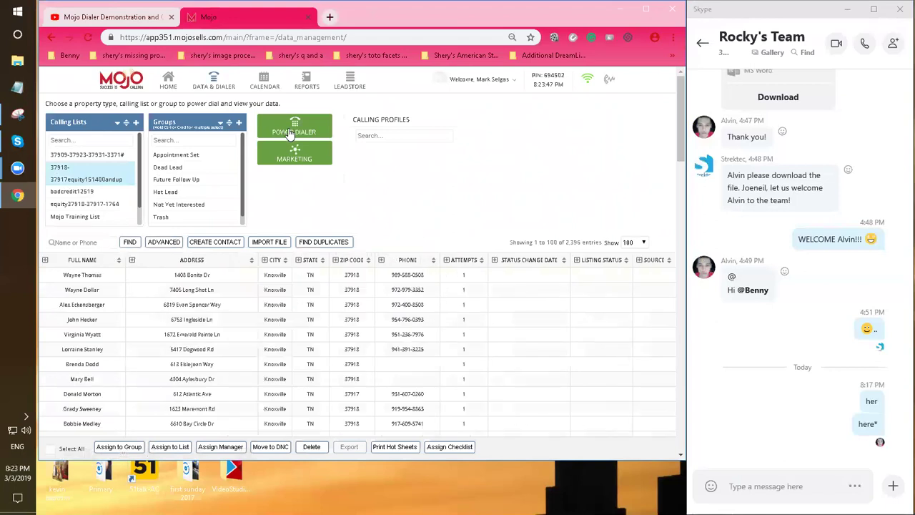
Open the list's Power Dialer settings, then load Google in a new browser tab
left_click(291, 135)
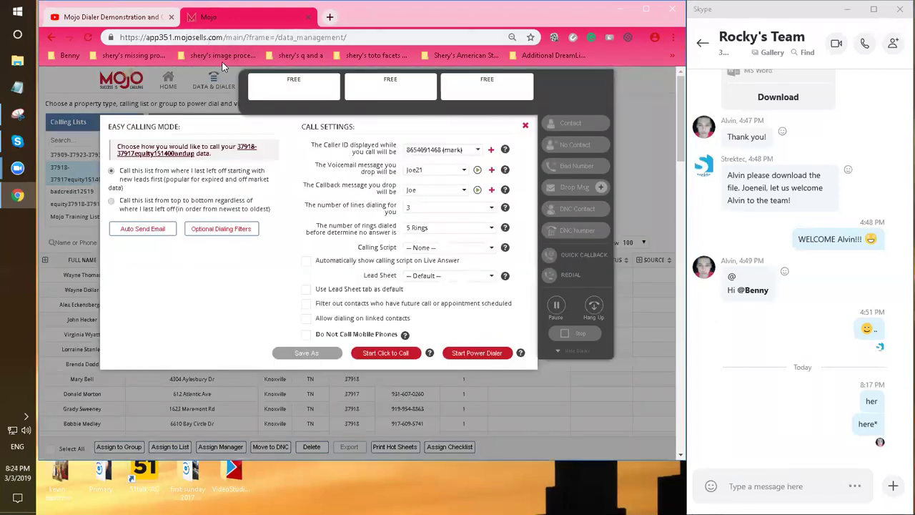
key("ctrl+t")
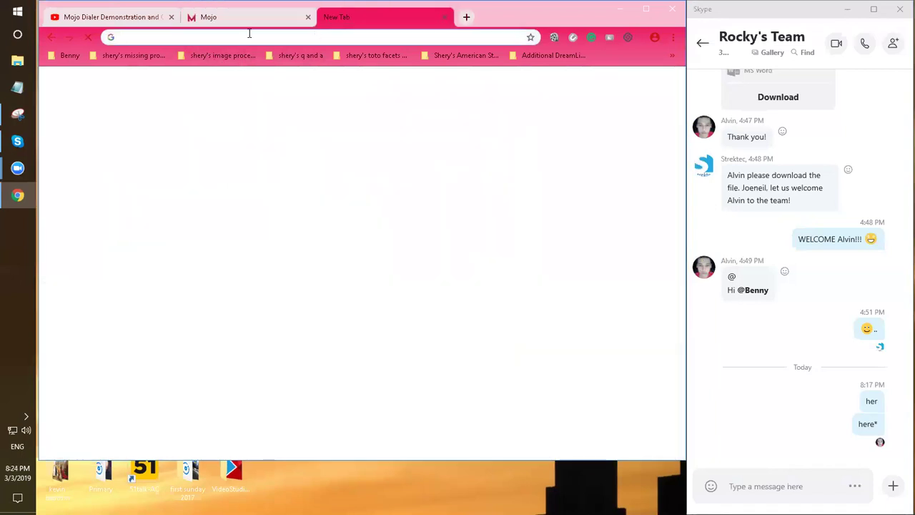
type("go")
key("Return")
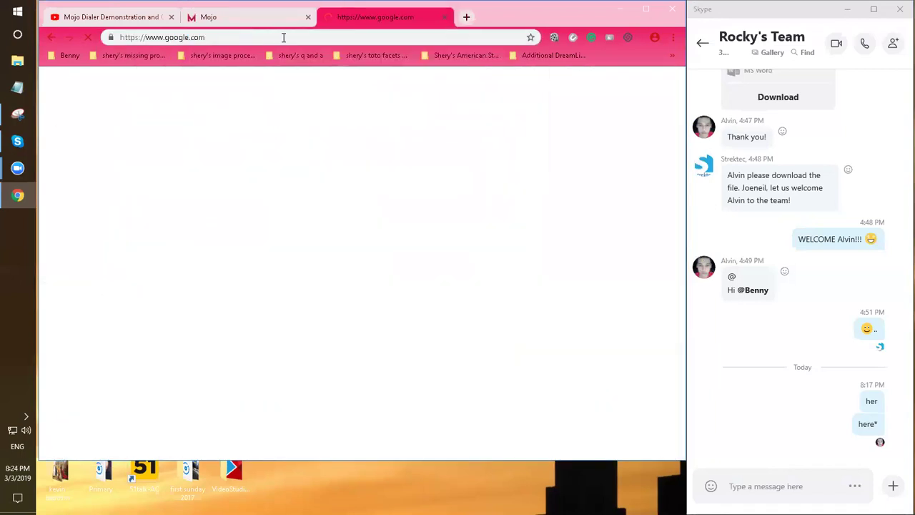
Back in Mojo, browse the Callback message dropdown options, briefly checking the Google tab
left_click(208, 17)
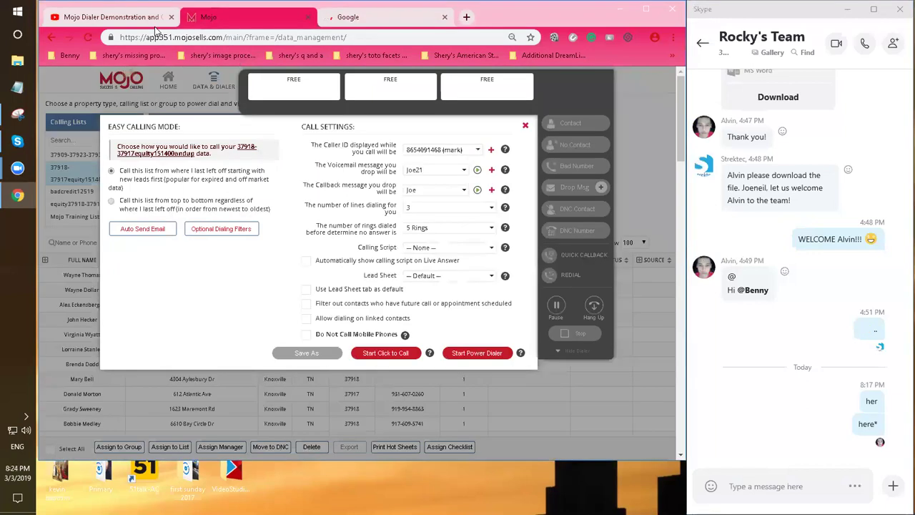
left_click(445, 190)
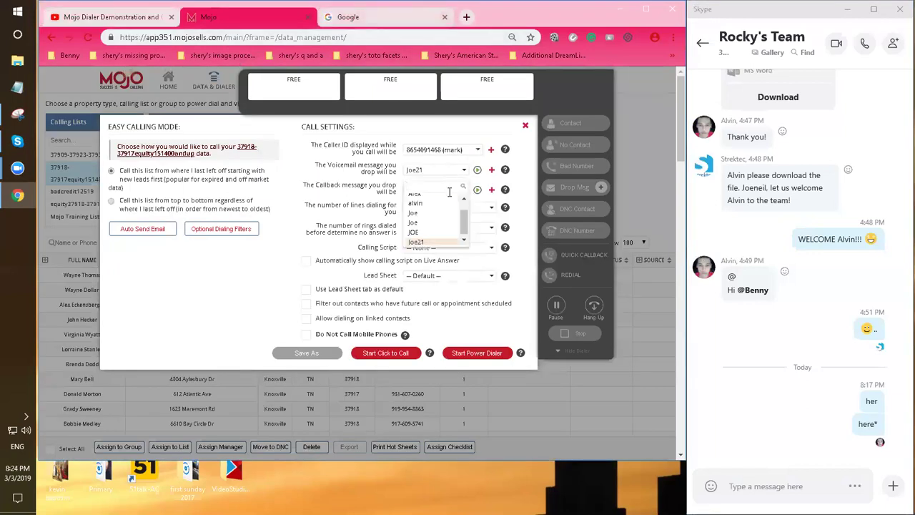
left_click_drag(464, 219, 465, 231)
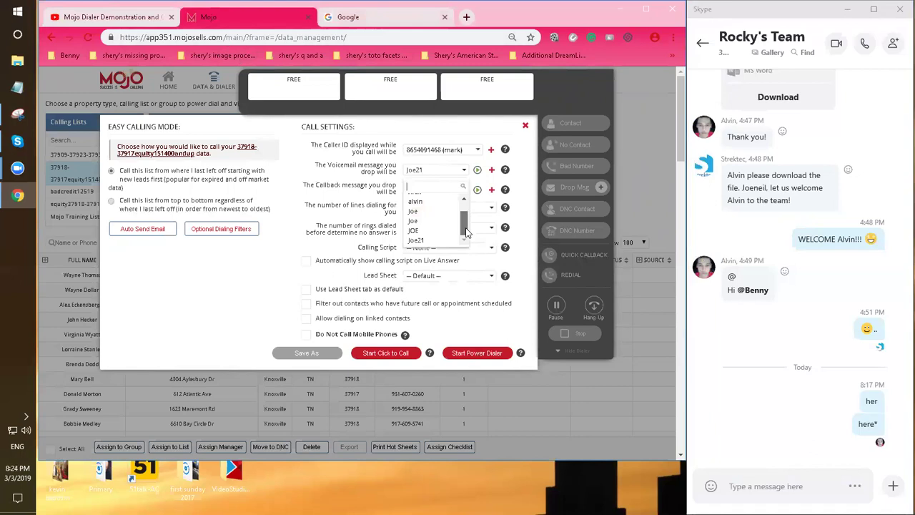
scroll(466, 232, "up", 2)
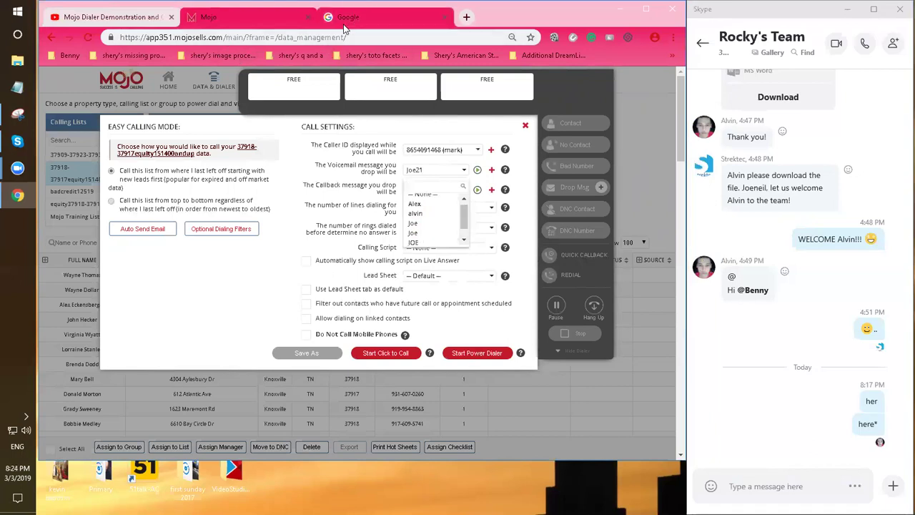
scroll(464, 227, "down", 1)
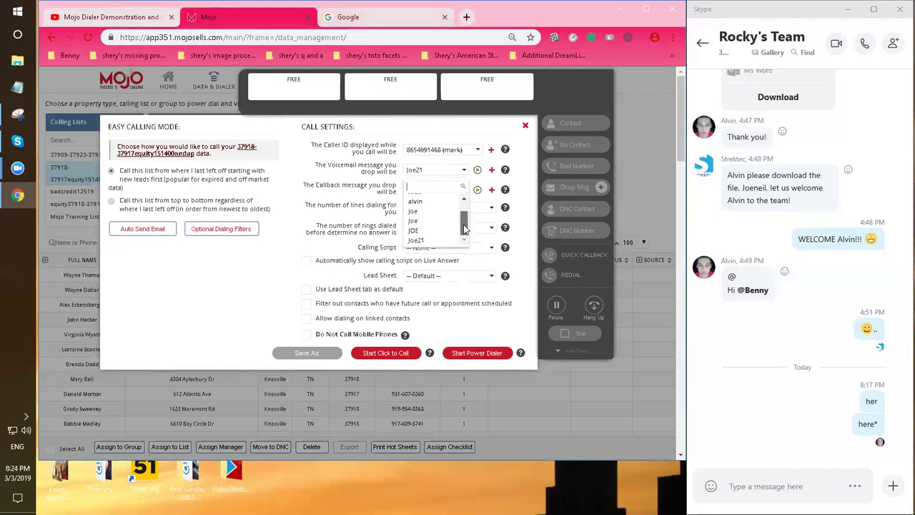
left_click(348, 17)
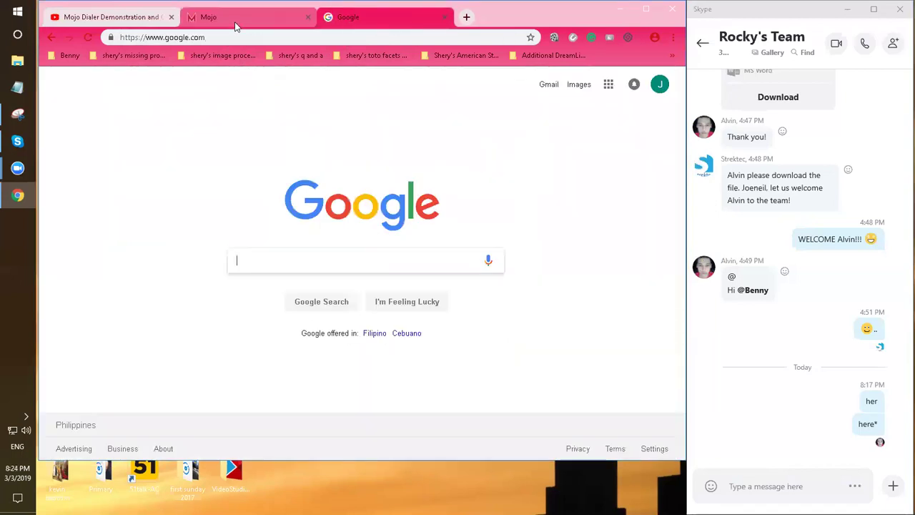
left_click(215, 17)
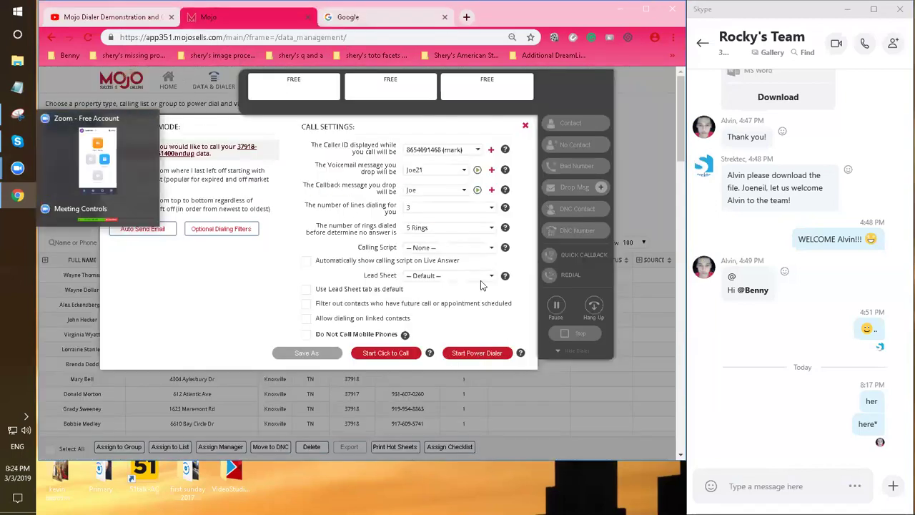
Start uploading a new voicemail drop file, pick Joe.21, then close the file picker without uploading
left_click(490, 171)
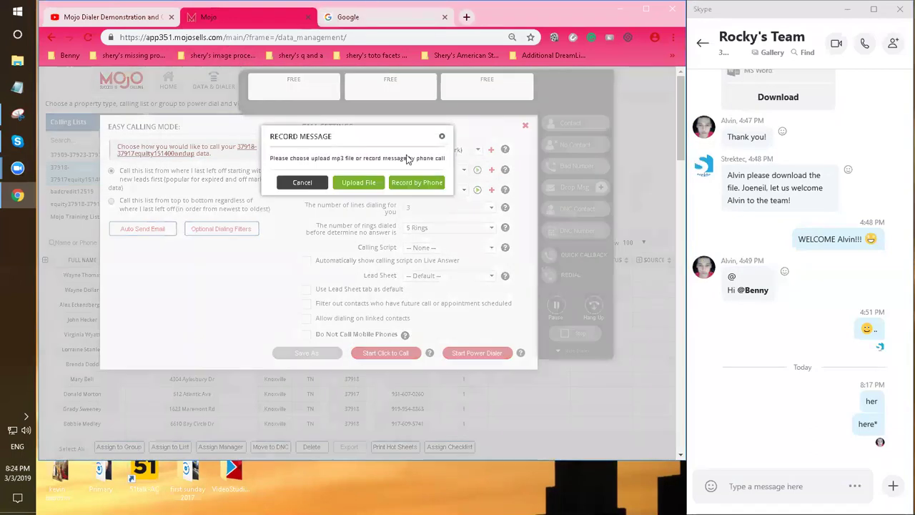
left_click(358, 184)
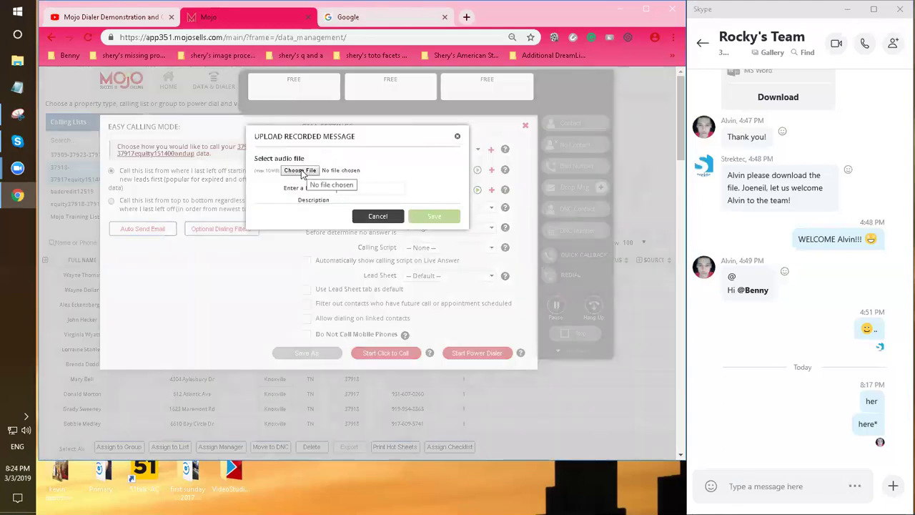
left_click(301, 173)
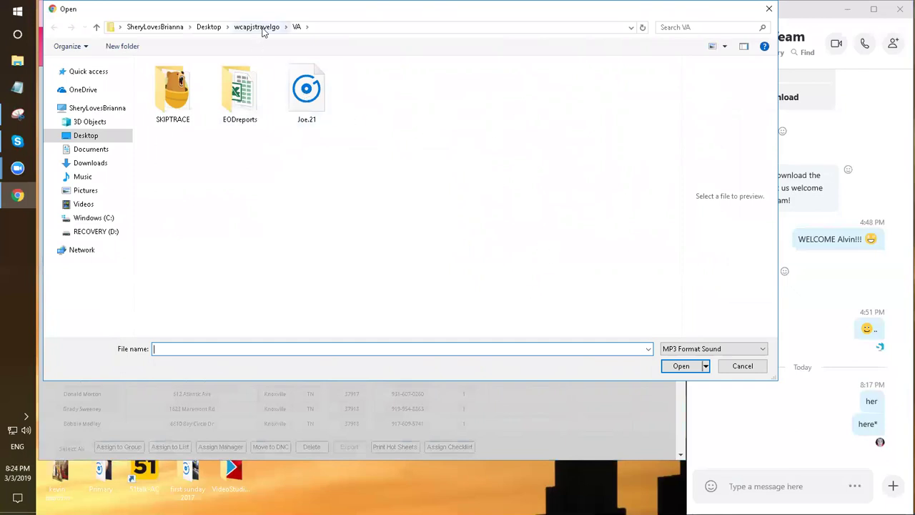
left_click(303, 98)
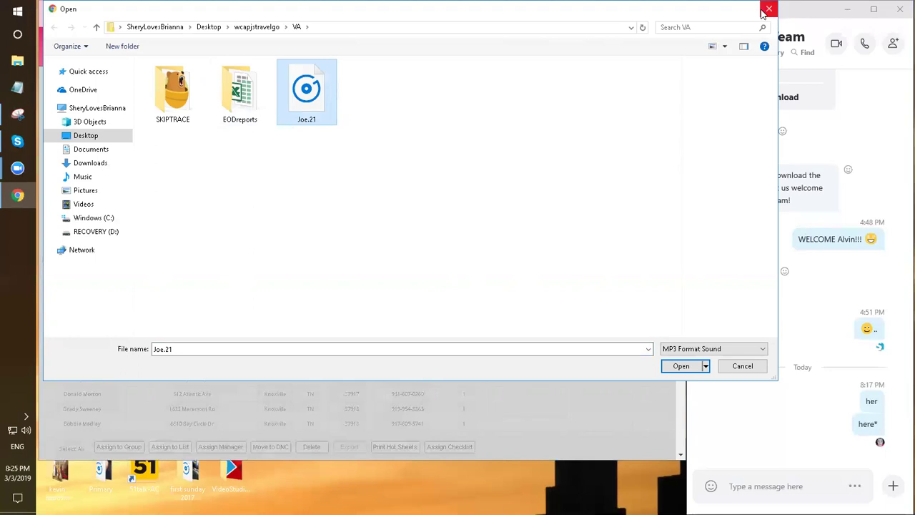
left_click(768, 10)
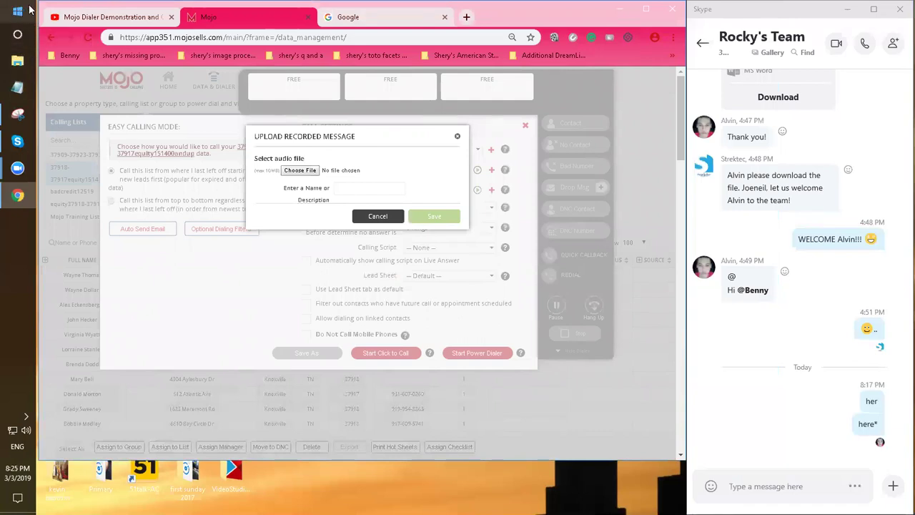
Search 'voice' from Start, launch Voice Recorder, and place it beside the browser's Google tab
key("super")
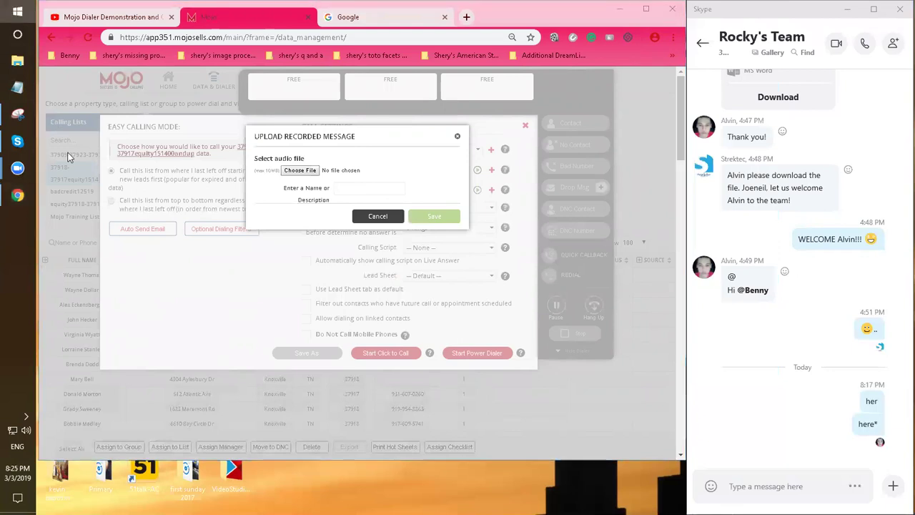
left_click(18, 35)
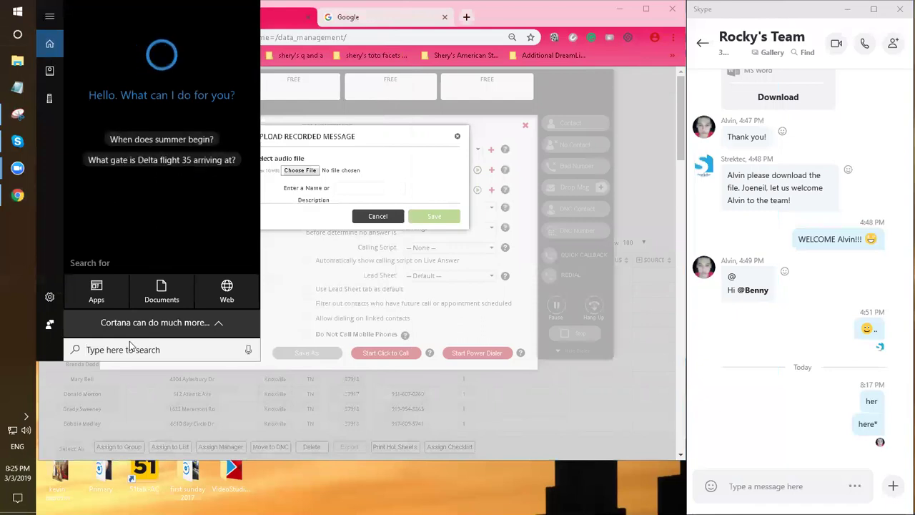
type("voice")
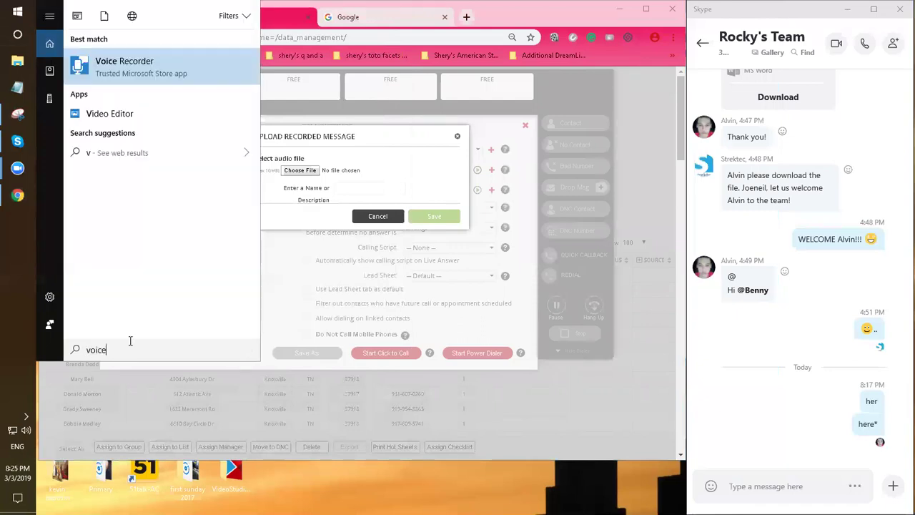
left_click(152, 63)
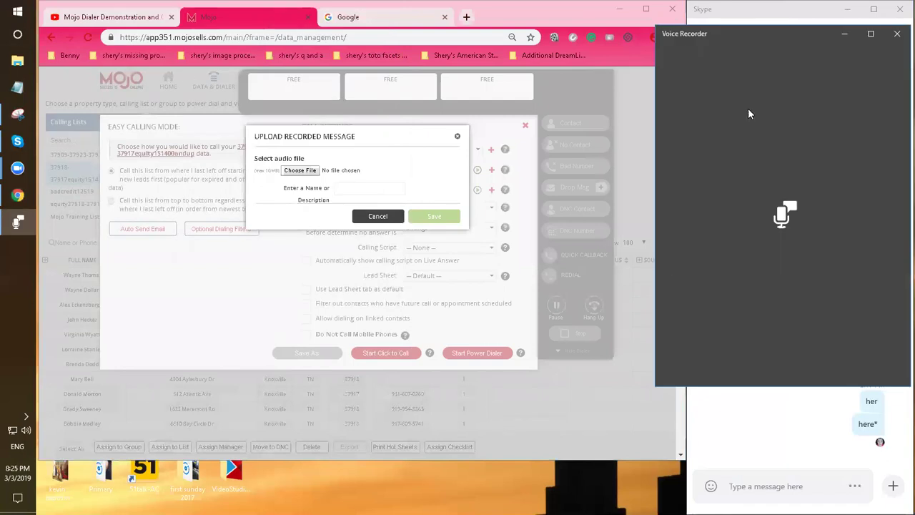
left_click(343, 17)
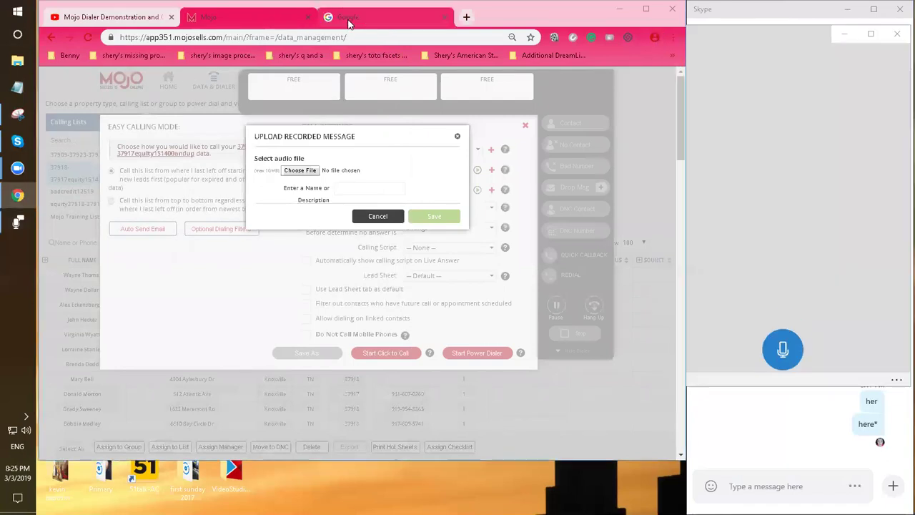
left_click(243, 20)
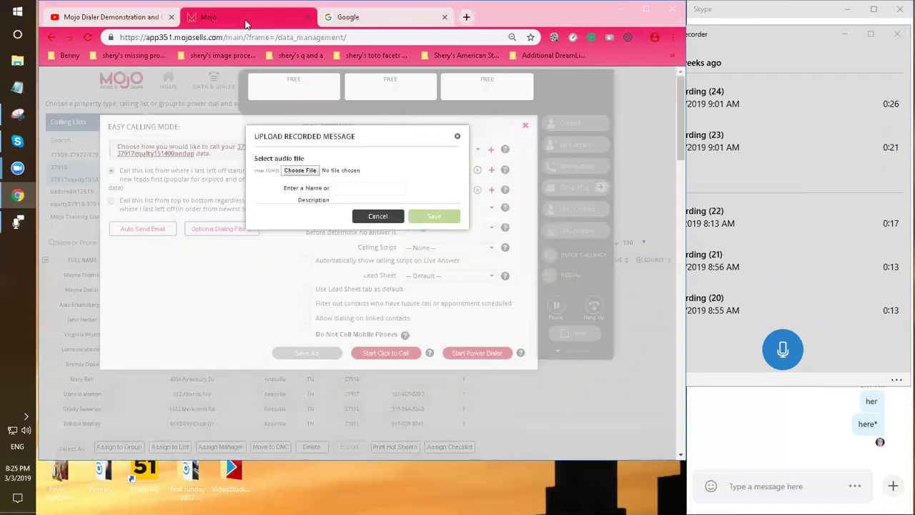
left_click(336, 18)
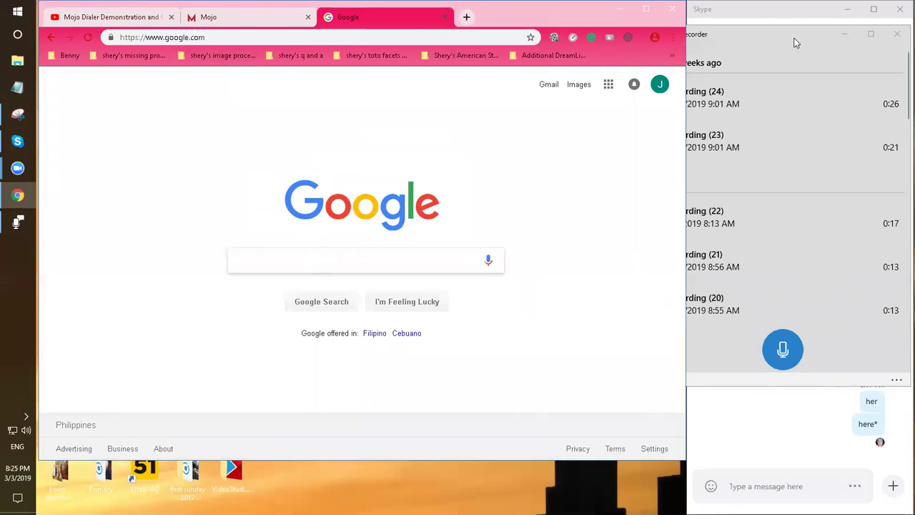
left_click_drag(795, 39, 675, 72)
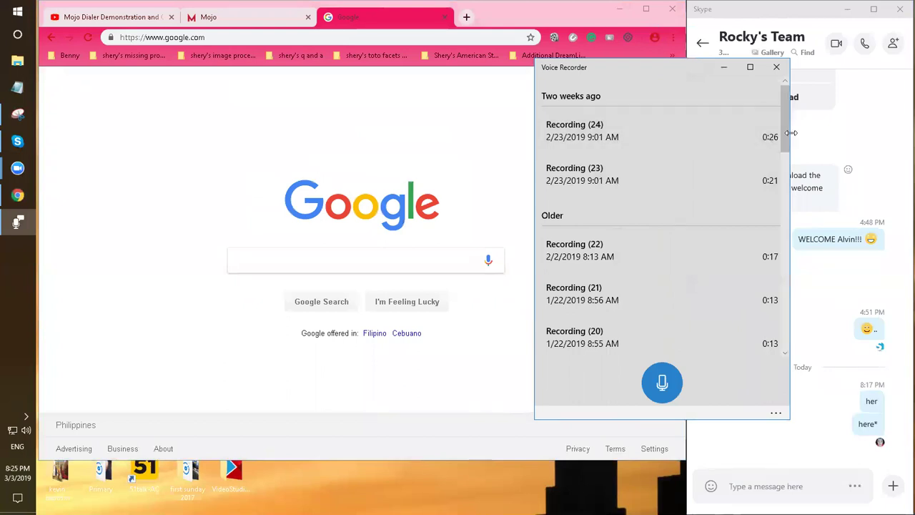
Use Recording (24)'s right-click Open file location to show its 571 KB M4A in File Explorer
left_click(775, 409)
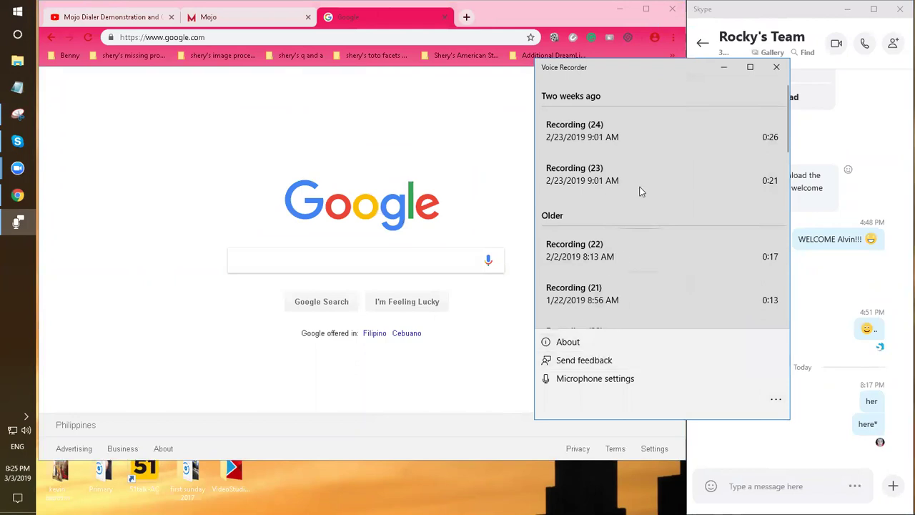
left_click(593, 139)
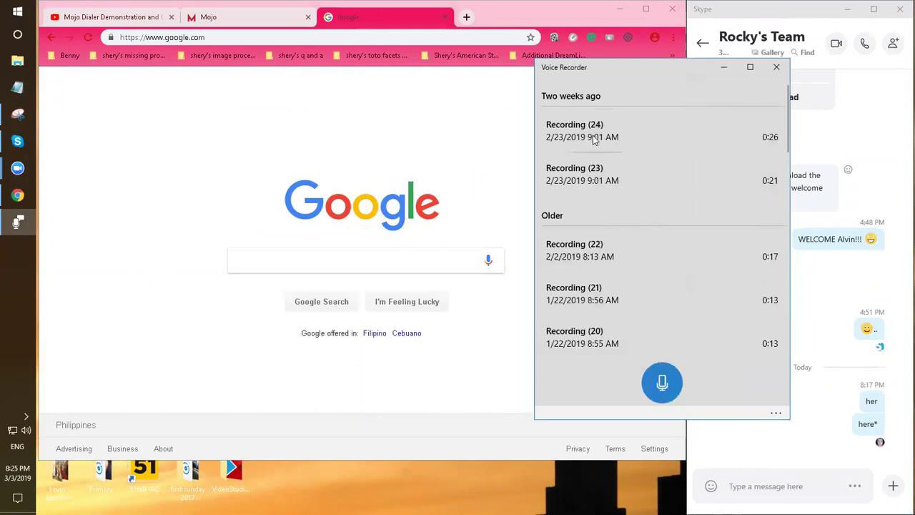
right_click(603, 141)
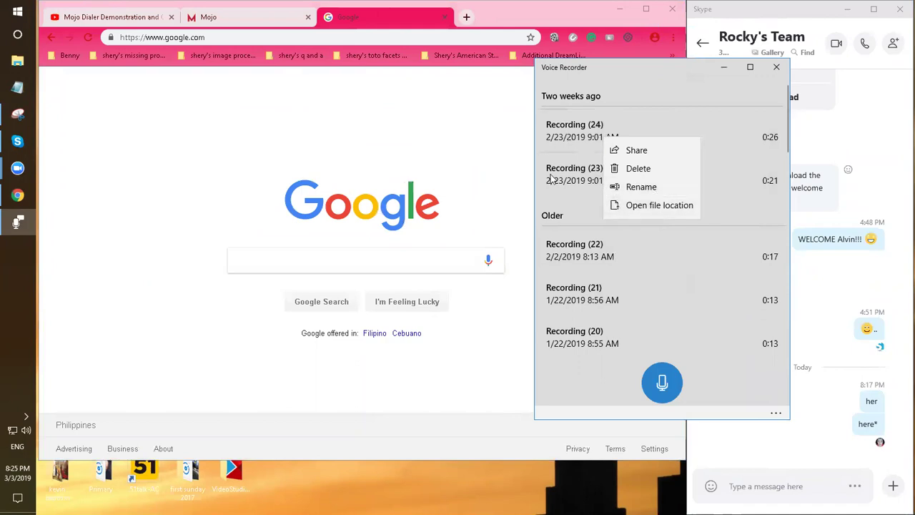
left_click(676, 69)
left_click_drag(669, 71, 556, 86)
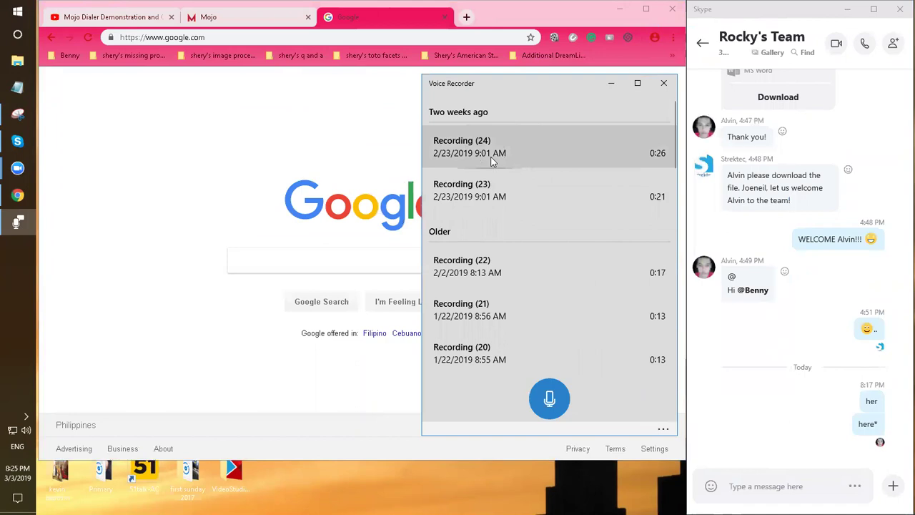
right_click(493, 161)
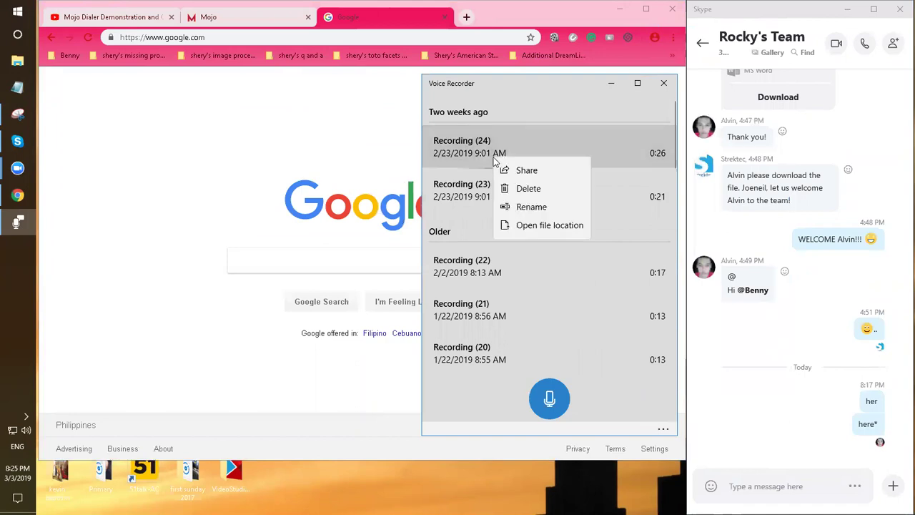
left_click(536, 227)
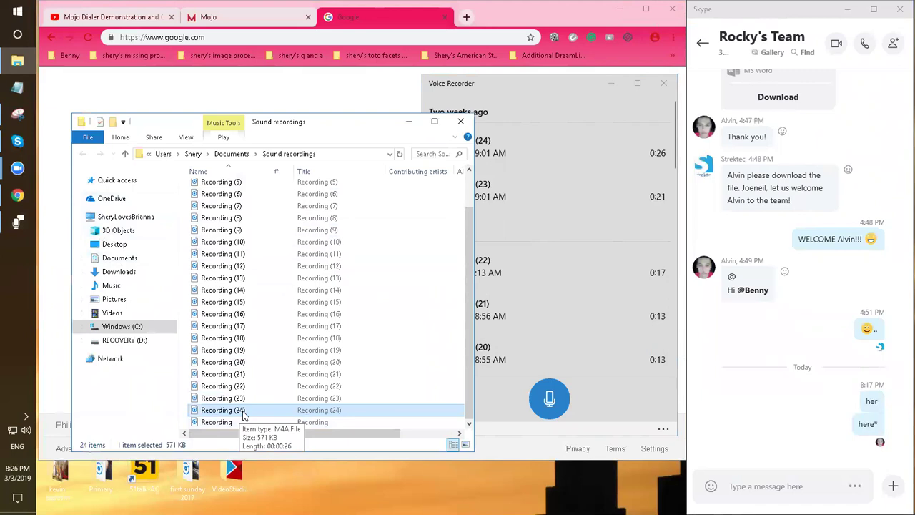
Search Google for 'm4a to mp3' and open the 123apps Online Audio Converter result
left_click(350, 31)
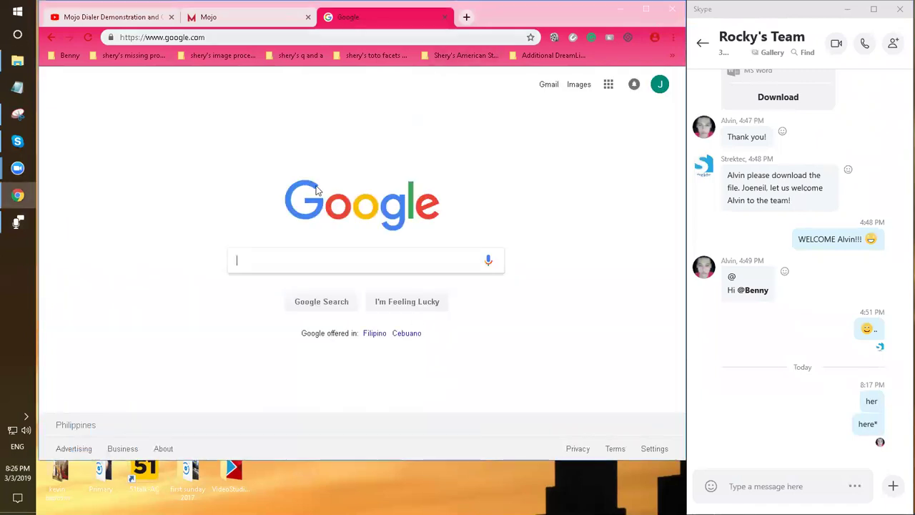
type("m4a")
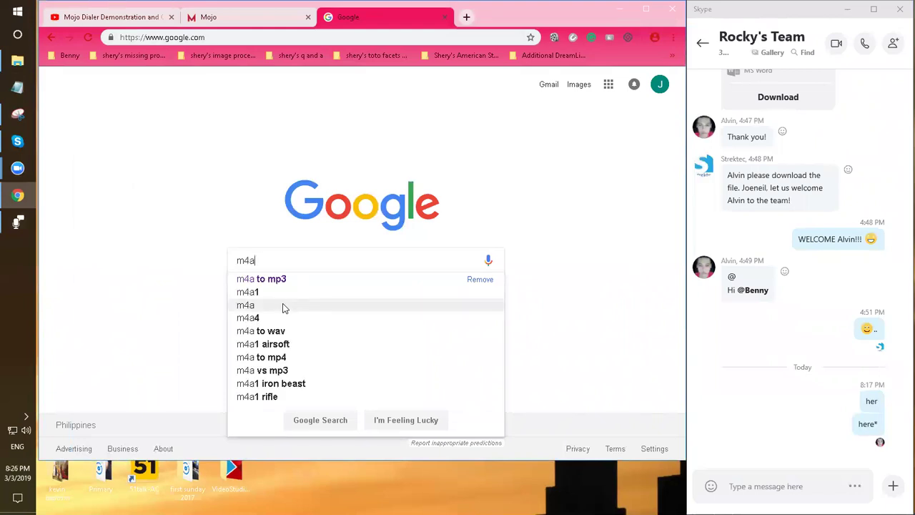
left_click(284, 280)
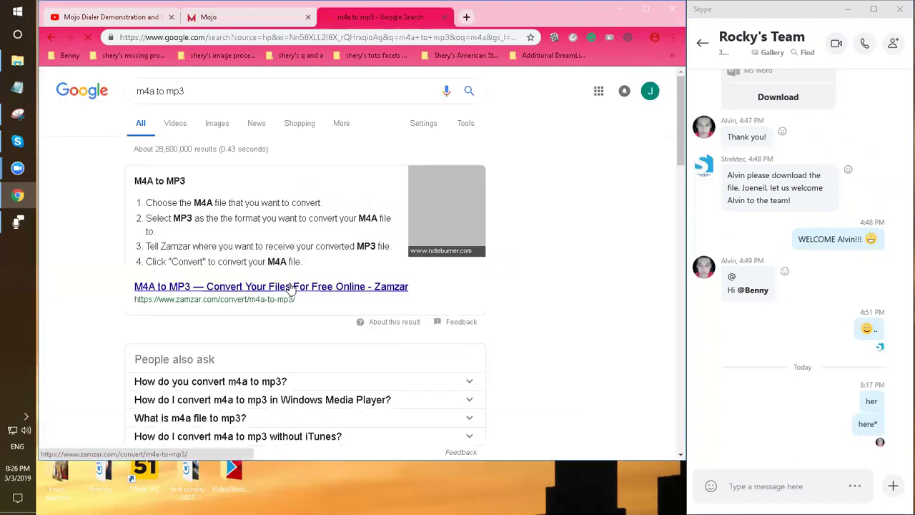
scroll(303, 285, "down", 5)
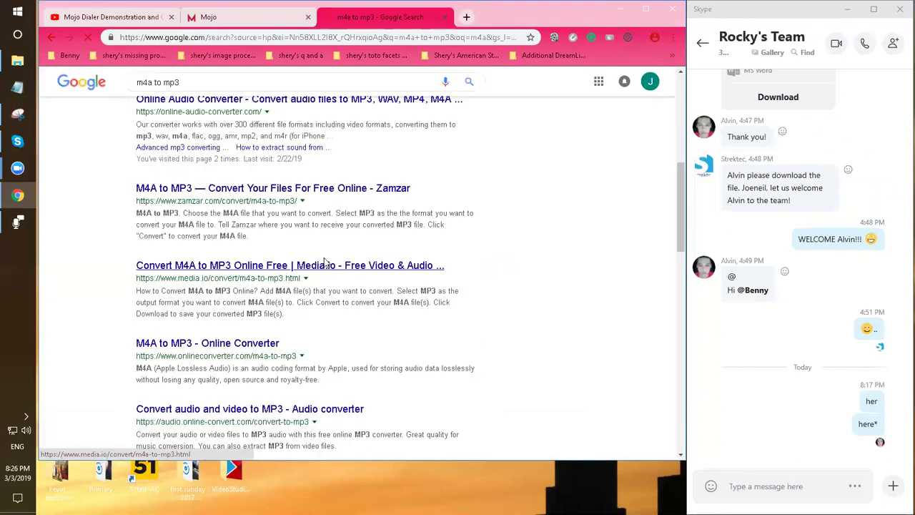
scroll(328, 264, "up", 4)
scroll(520, 245, "down", 1)
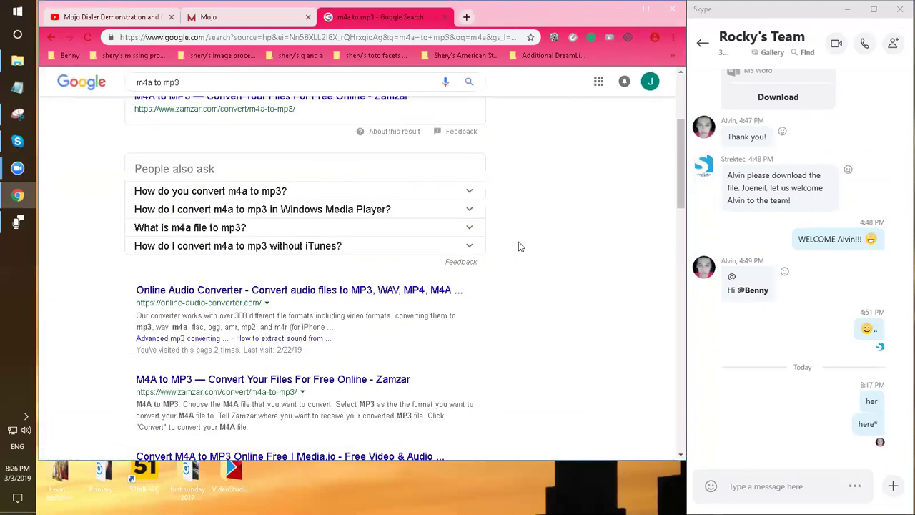
left_click(408, 293)
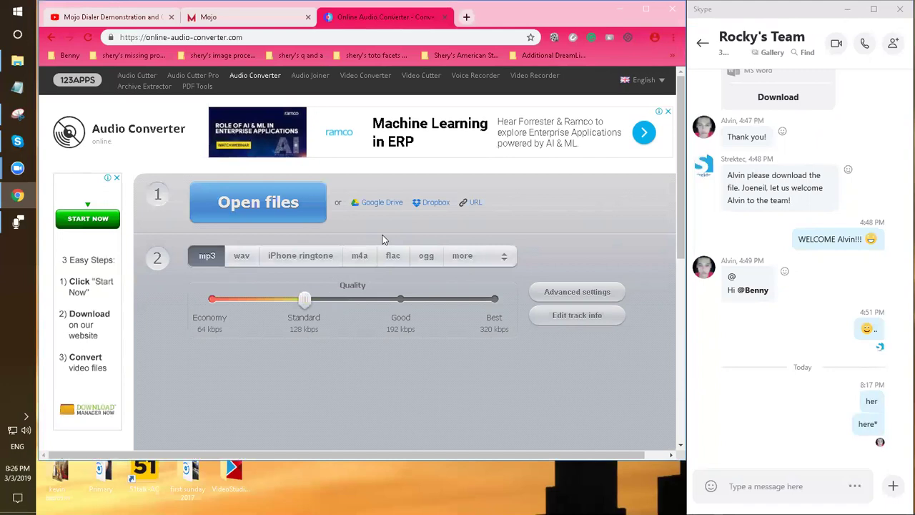
Switch back to the Mojo tab with the empty Upload Recorded Message dialog
left_click(238, 24)
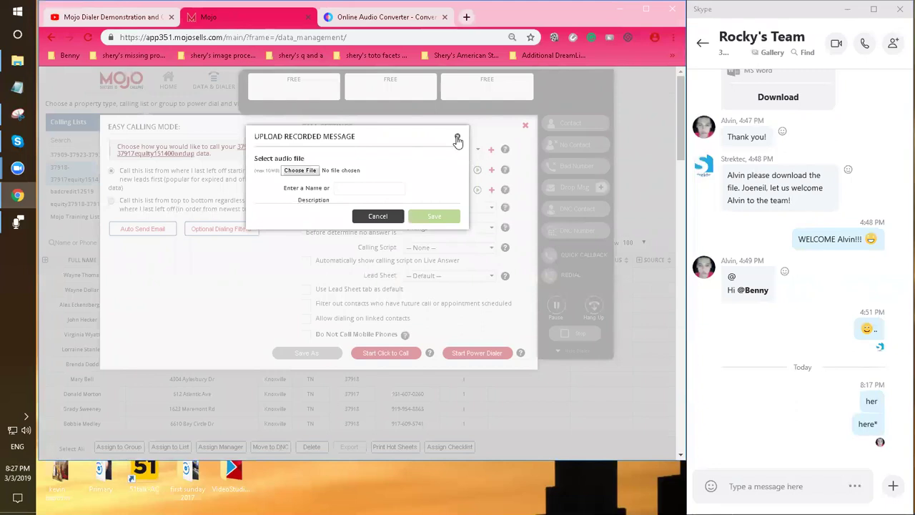
Close the Upload Recorded Message dialog without choosing an audio file
left_click(458, 138)
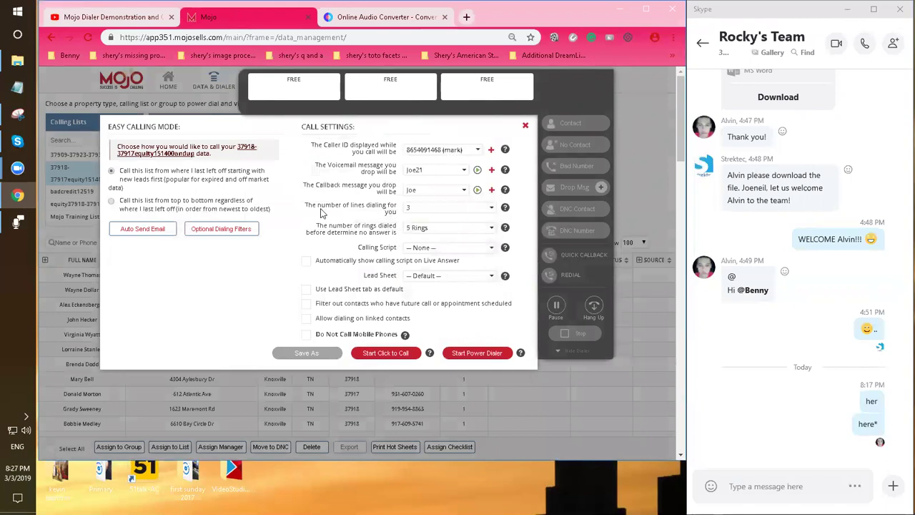
Keep 3 lines dialing at once and point out the three free calling line slots
left_click(427, 210)
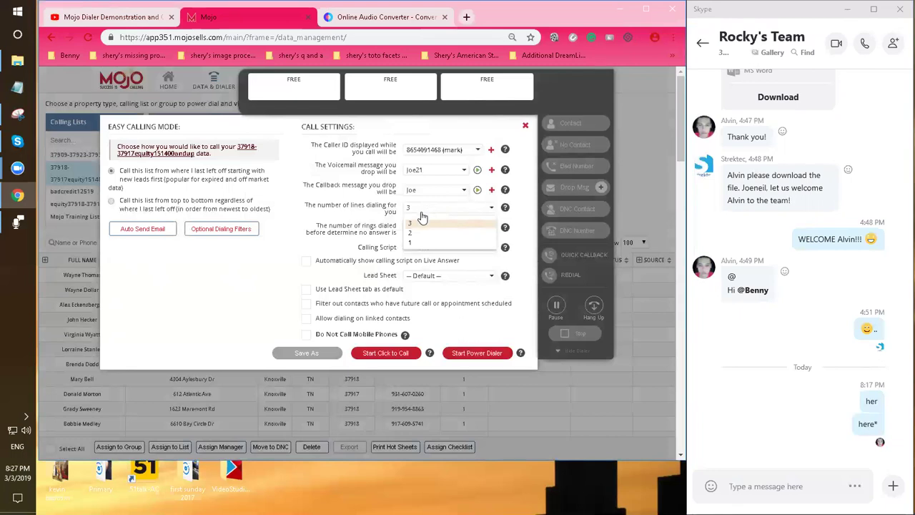
left_click(427, 211)
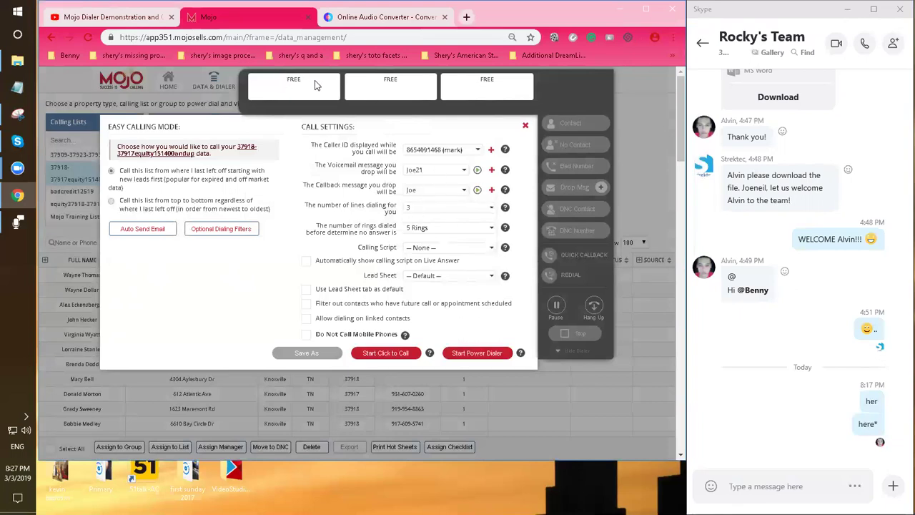
double_click(294, 78)
double_click(391, 79)
double_click(487, 79)
double_click(292, 80)
left_click_drag(294, 79, 481, 85)
double_click(487, 79)
left_click(389, 76)
left_click_drag(389, 74, 344, 88)
Keep 5 rings and the Joe callback message, then start the power dialer
left_click(464, 230)
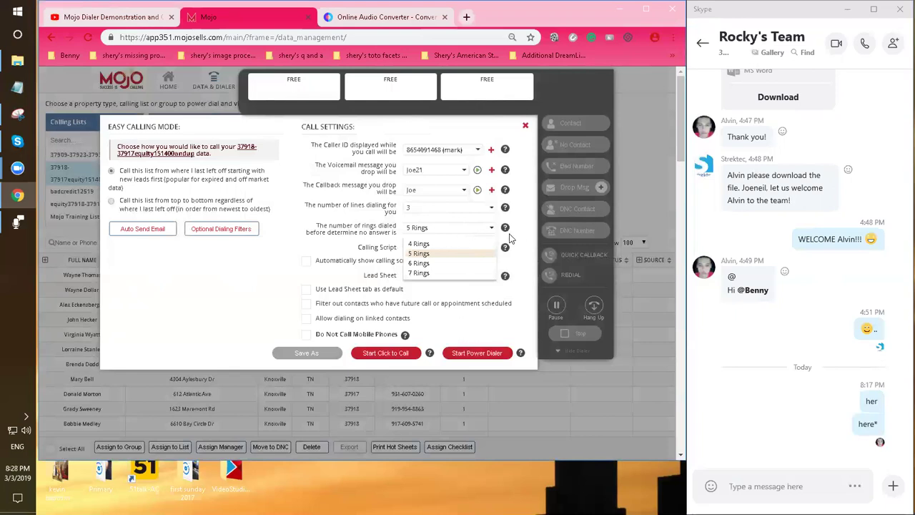
left_click(451, 255)
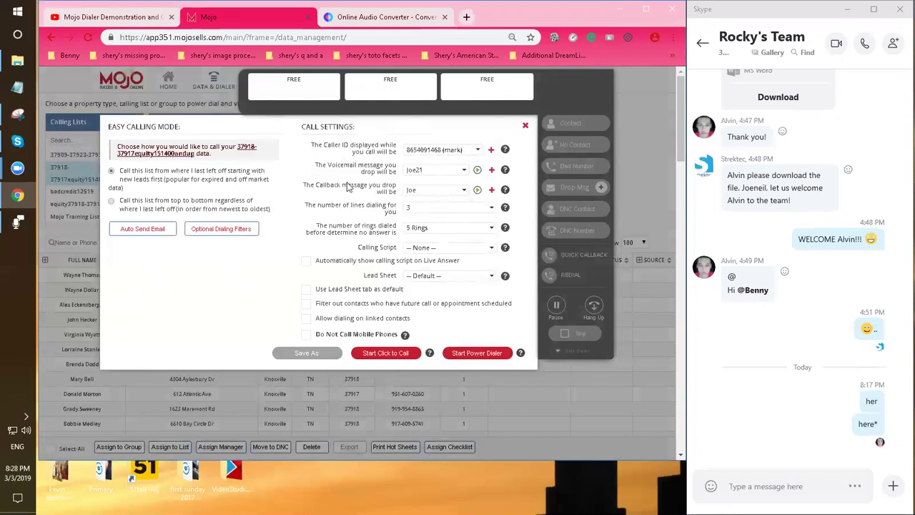
left_click(429, 194)
left_click(427, 195)
left_click(439, 208)
left_click(442, 213)
left_click(426, 228)
left_click(432, 232)
left_click(491, 358)
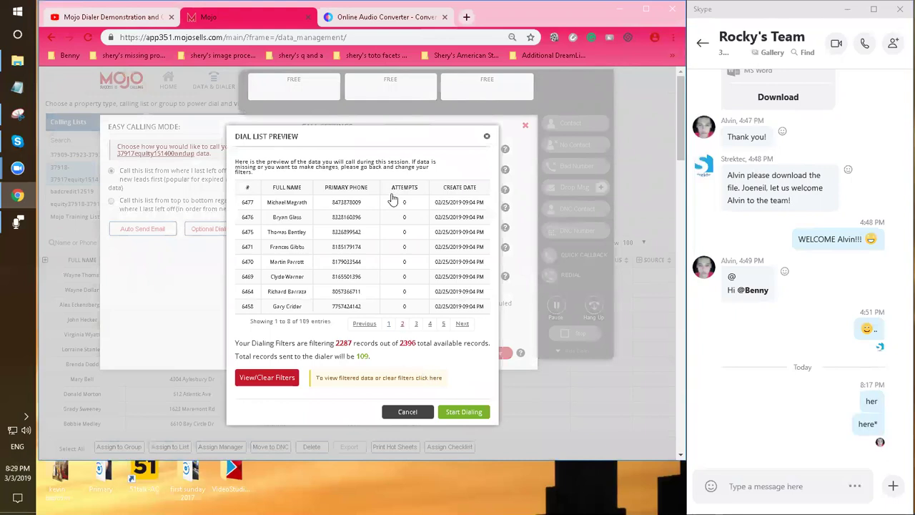
scroll(429, 241, "down", 2)
scroll(422, 228, "up", 2)
Start dialing the 109 previewed contacts and select the Mojo dial-in phone number
left_click(473, 413)
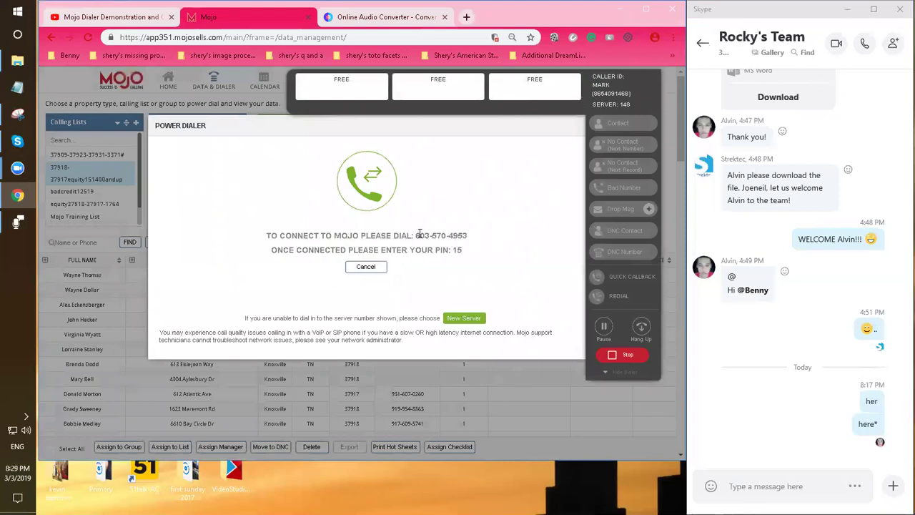
left_click_drag(416, 235, 473, 239)
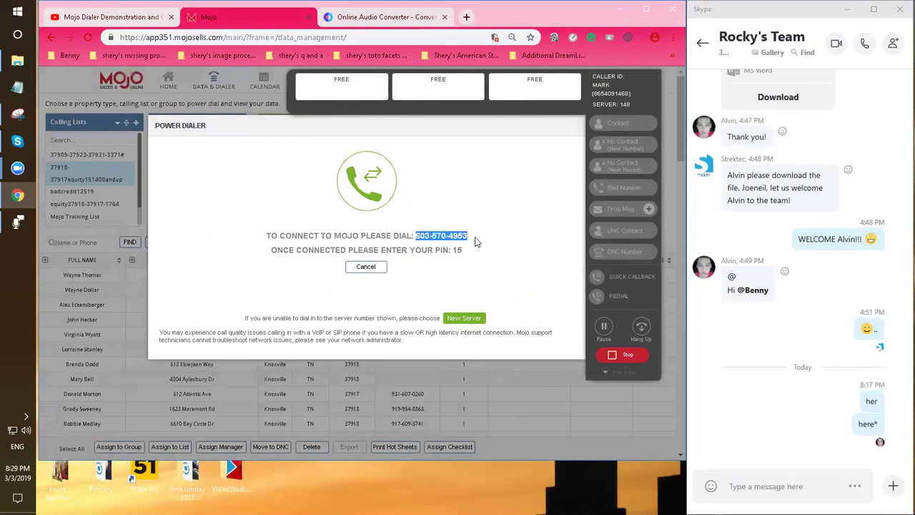
left_click(703, 43)
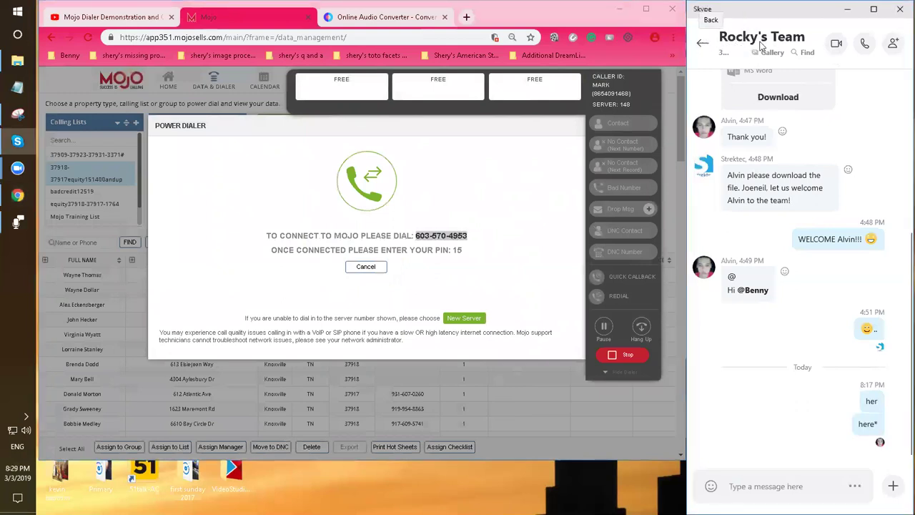
left_click(454, 235)
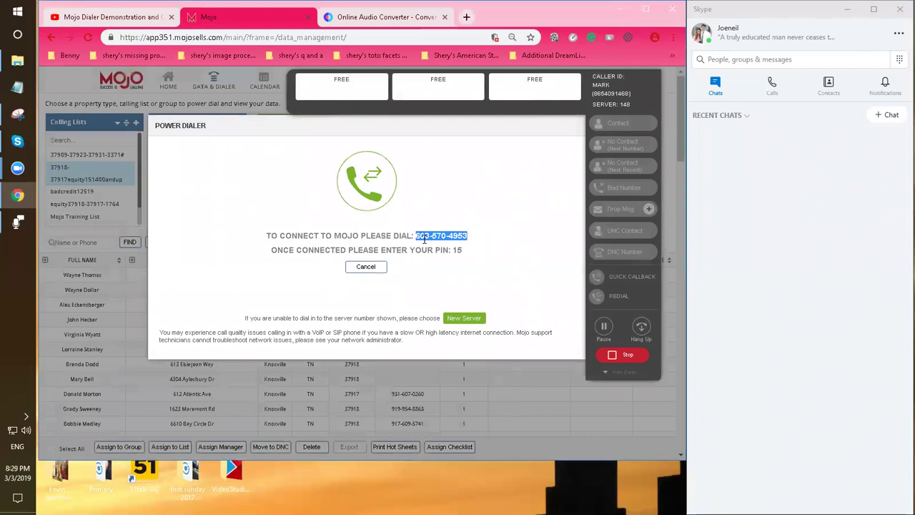
Set the Skype dial pad's calling country to United States
left_click(899, 61)
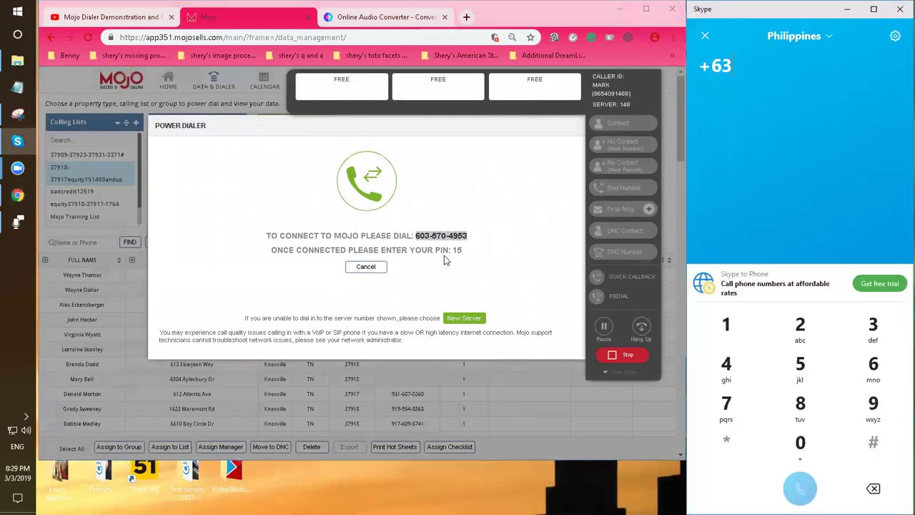
left_click(444, 259)
left_click(816, 33)
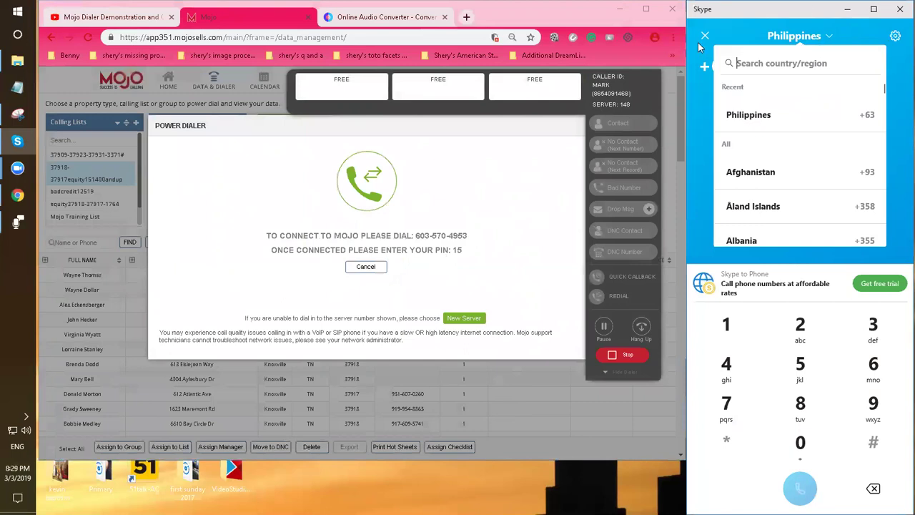
type("usa")
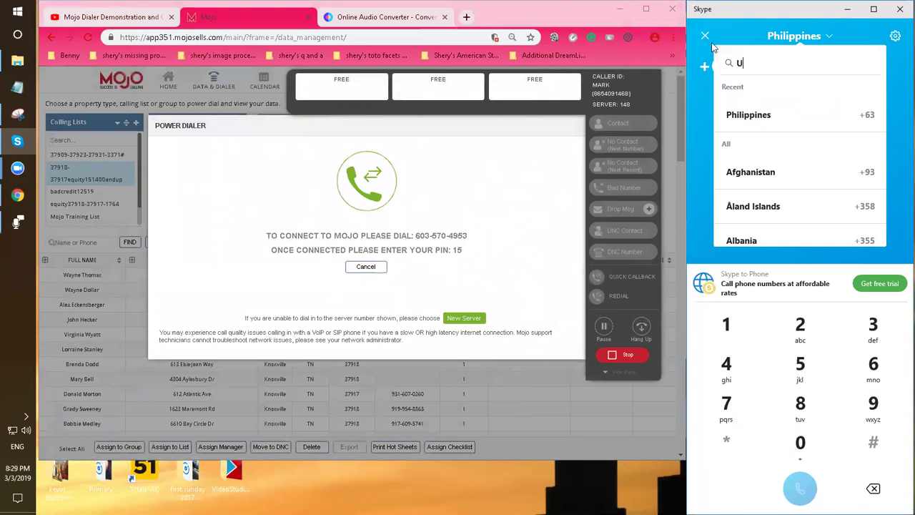
key("BackSpace")
key("BackSpace")
key("BackSpace")
type("Uni")
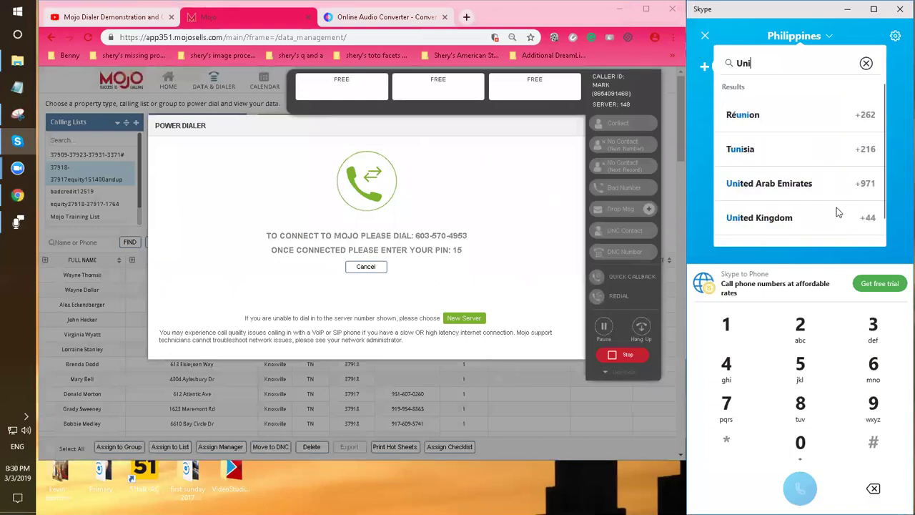
scroll(882, 203, "down", 1)
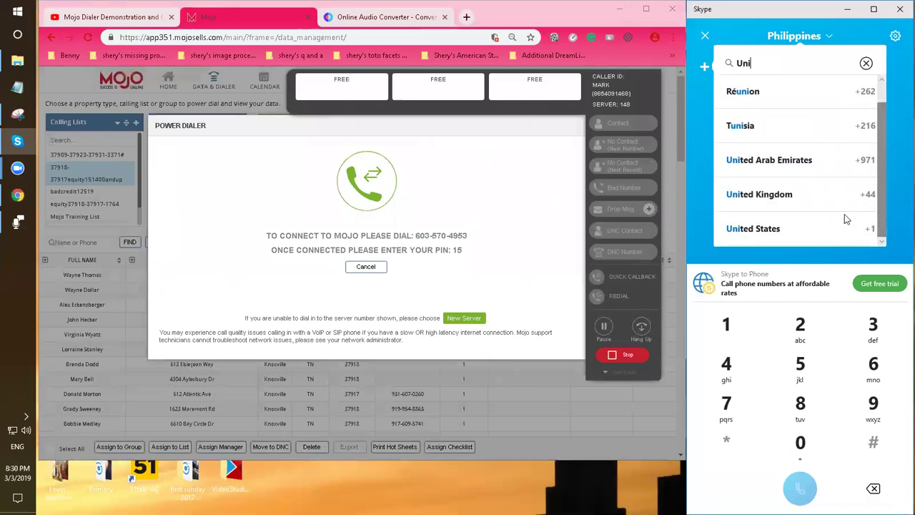
left_click(759, 228)
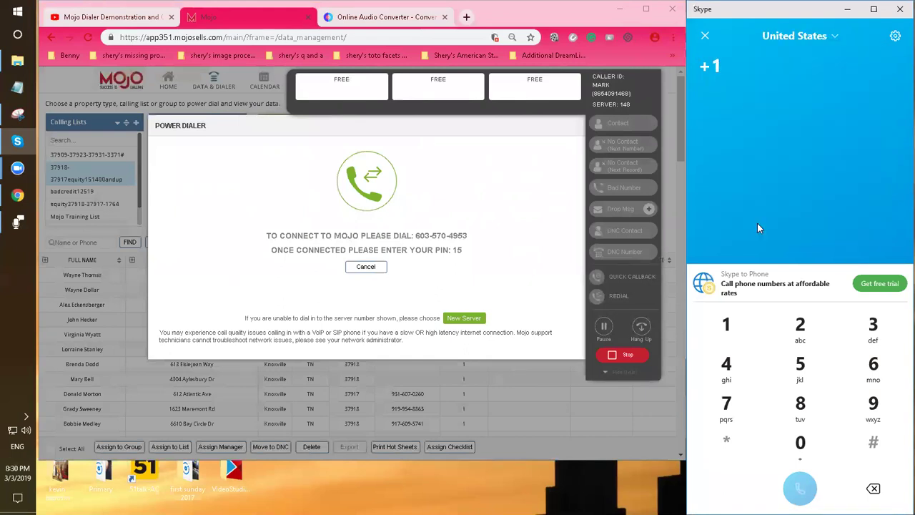
Paste the Mojo dial-in number, call it, and dismiss the Skype Credit prompt
left_click_drag(414, 236, 530, 228)
left_click(729, 86)
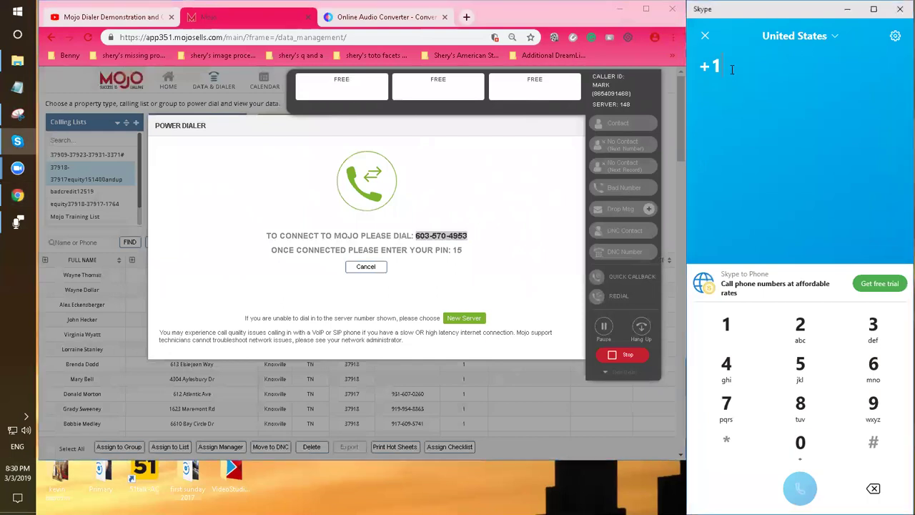
key("ctrl+v")
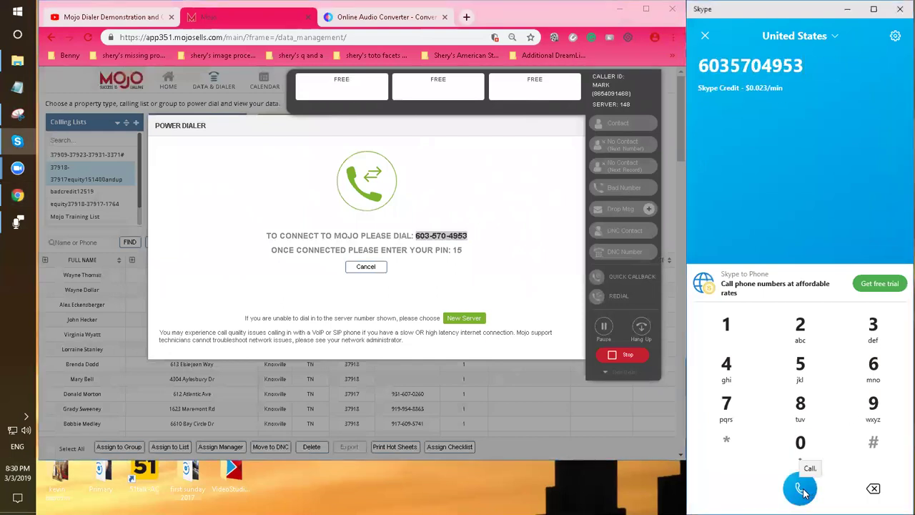
left_click(800, 491)
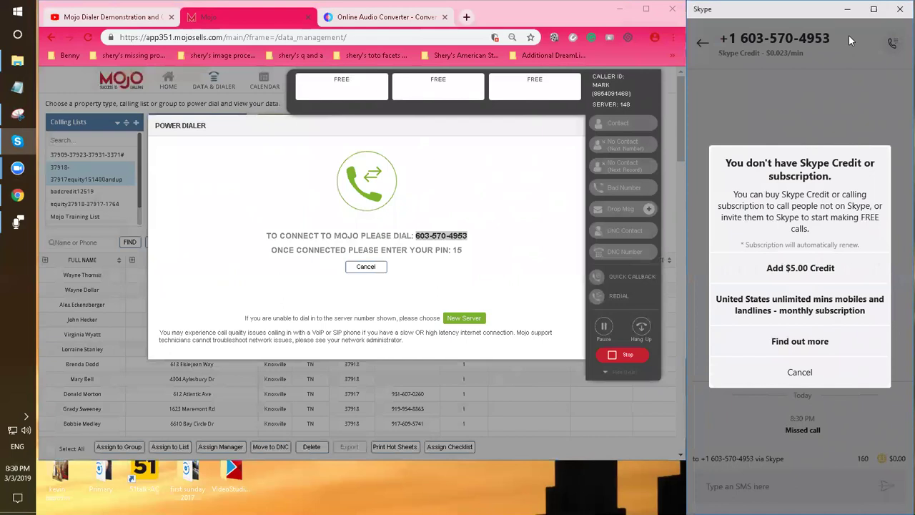
left_click(801, 379)
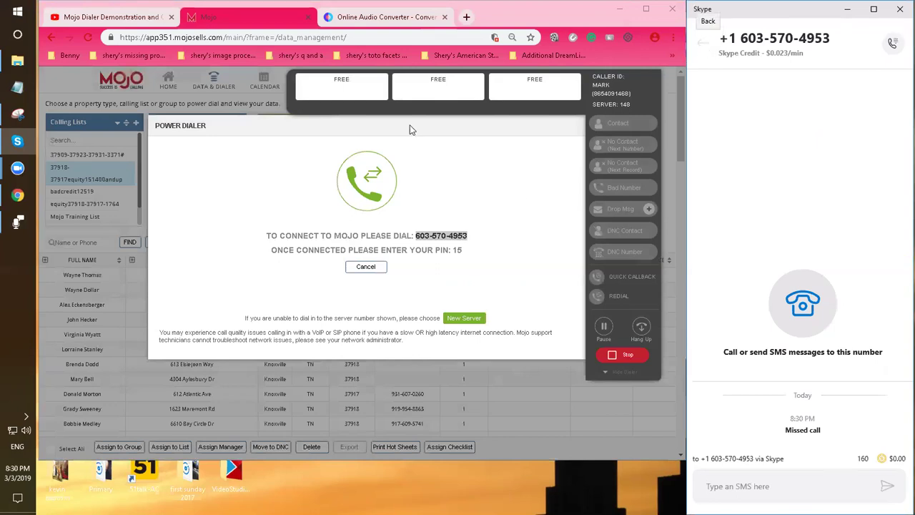
left_click(702, 43)
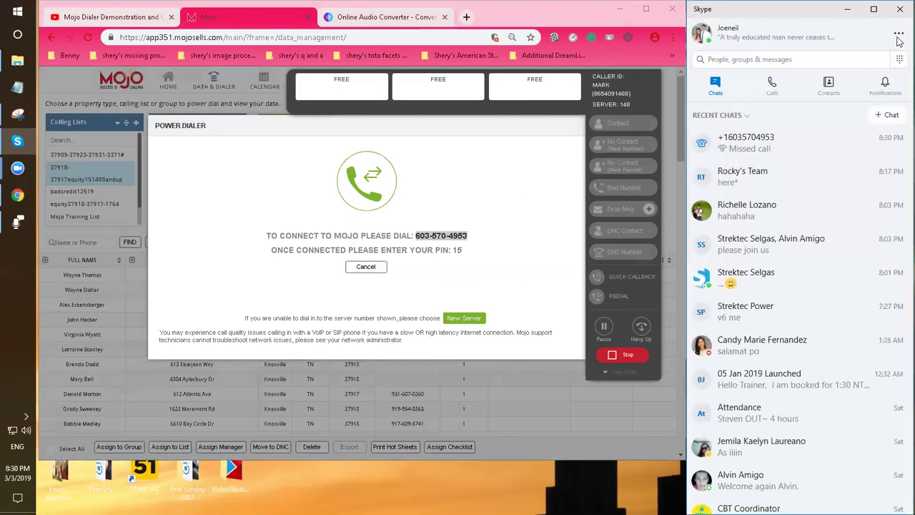
left_click(898, 40)
left_click(897, 40)
Sign out of Skype and choose to sign in with a different account
left_click(898, 40)
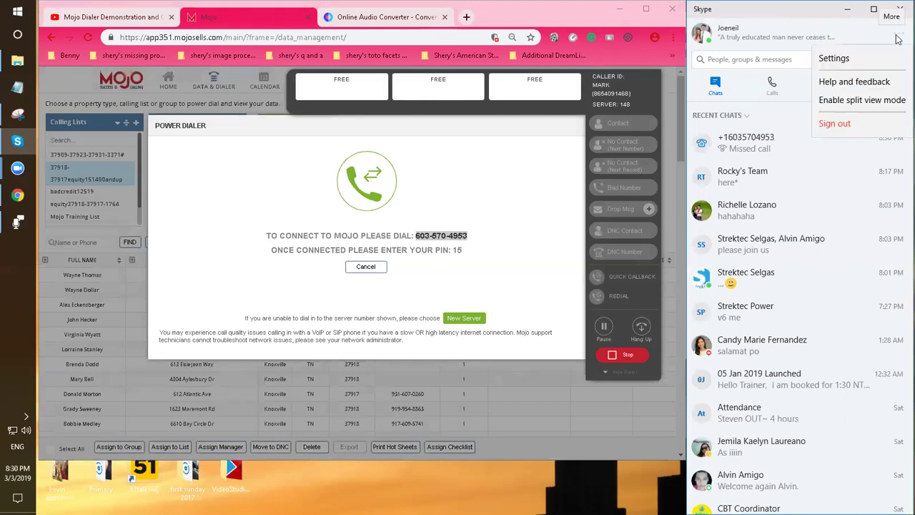
left_click(834, 123)
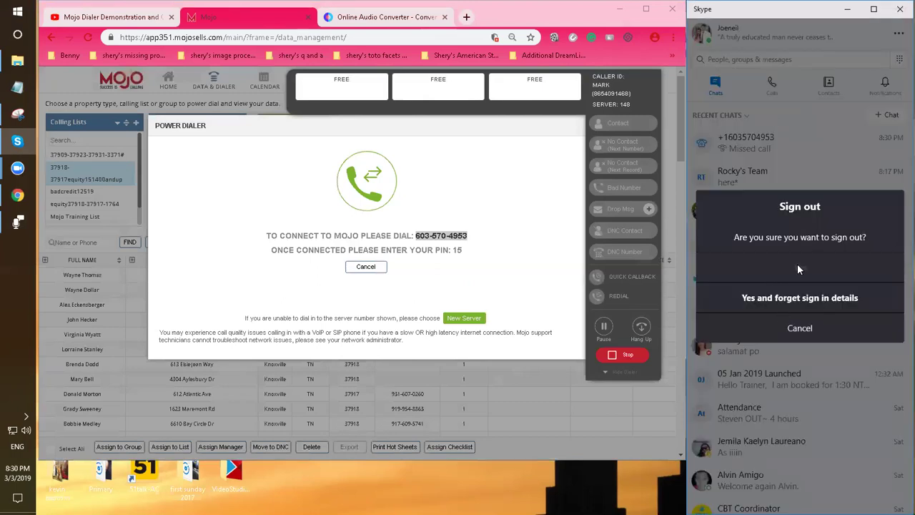
left_click(798, 269)
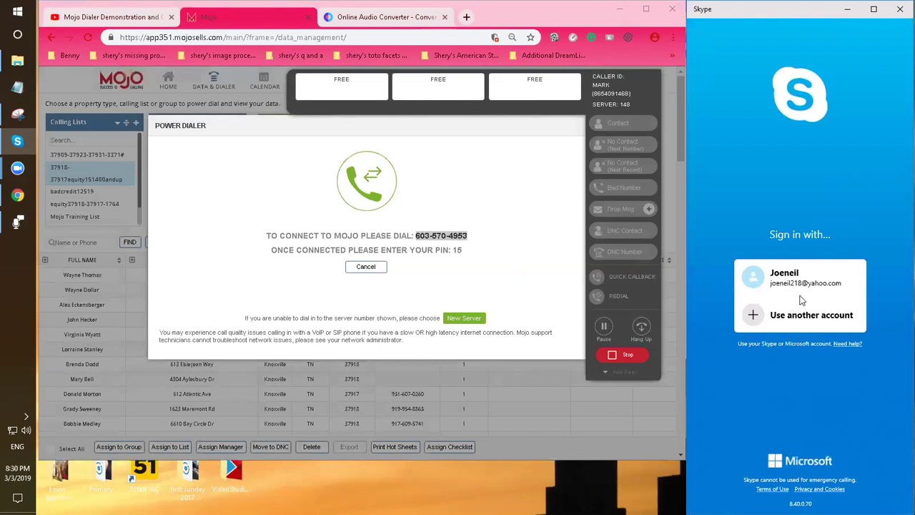
left_click(766, 314)
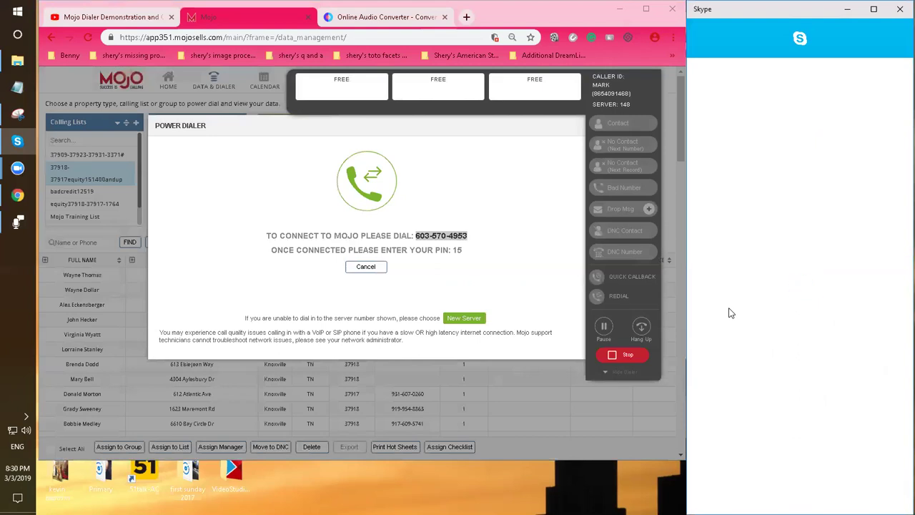
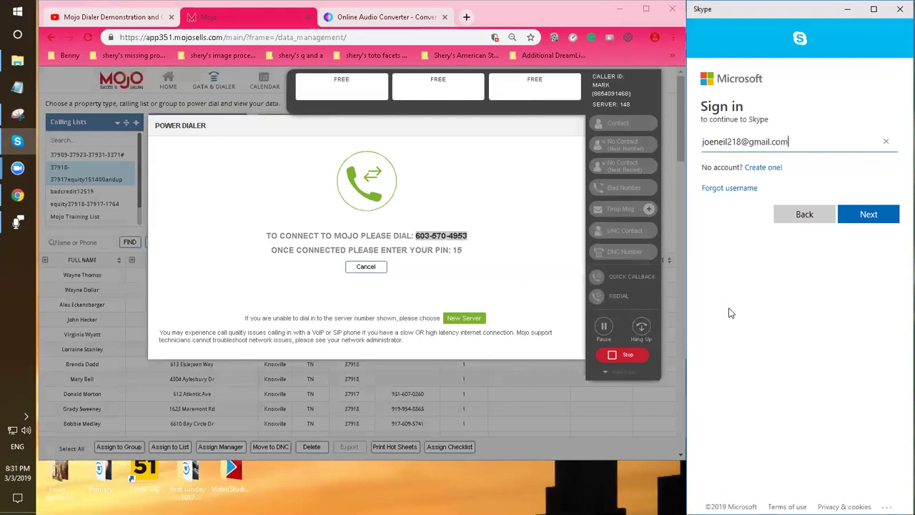
Enter the Microsoft account's e-mail address and password to sign in
left_click(858, 218)
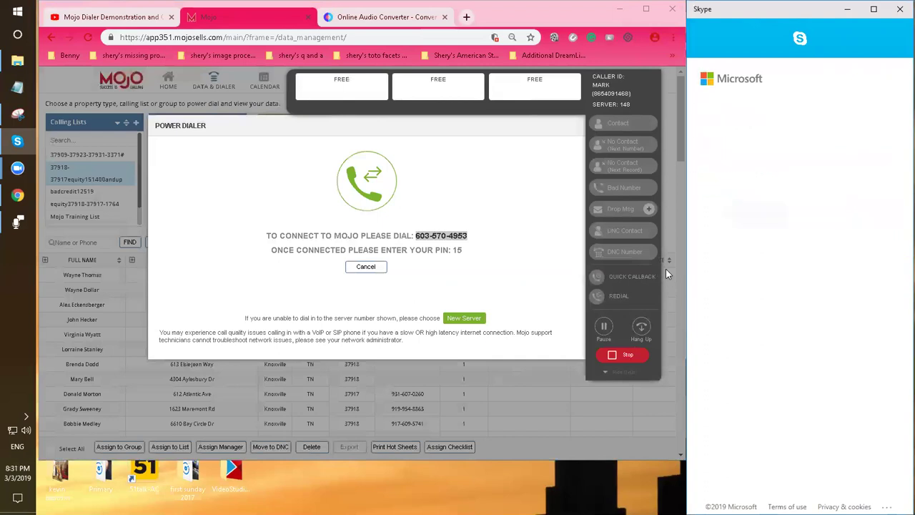
type("••")
key("BackSpace")
key("BackSpace")
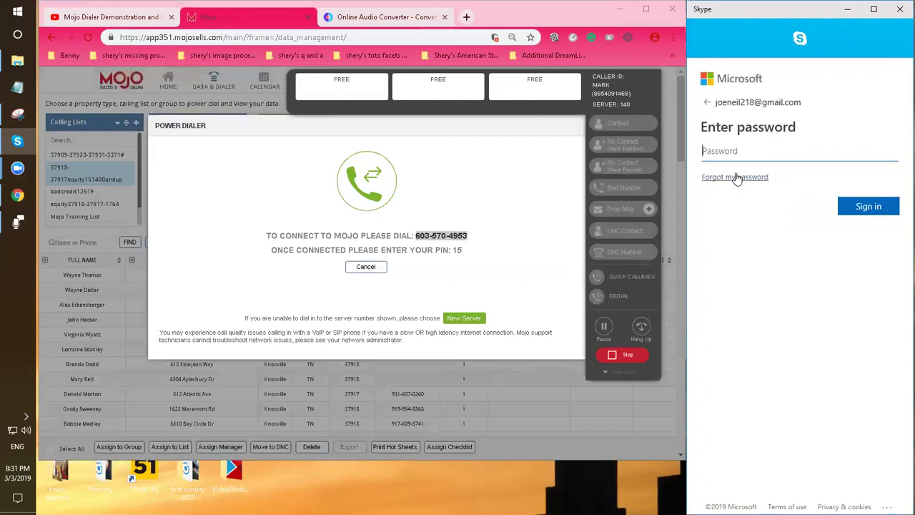
type("•••••••••••")
key("Return")
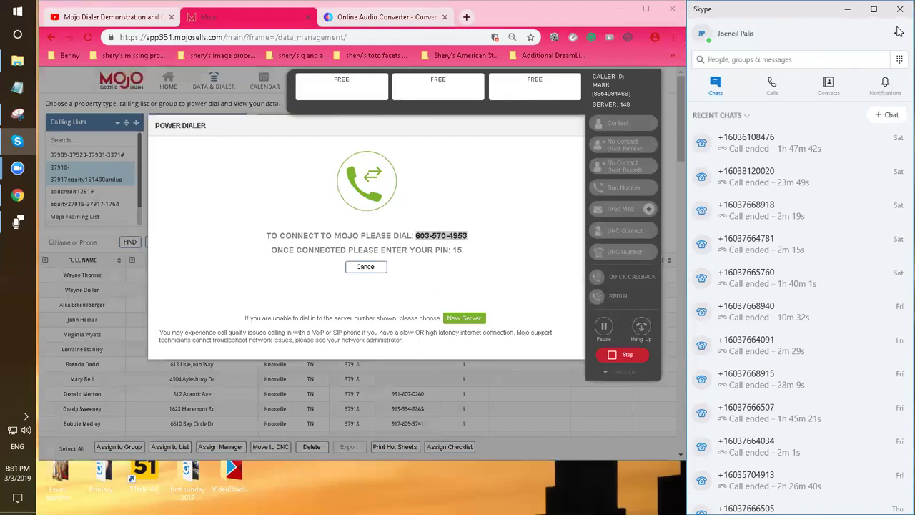
Copy the Mojo dial-in number into Skype's dial pad, call it, and show the keypad
scroll(861, 243, "down", 1)
scroll(856, 236, "up", 1)
left_click(899, 59)
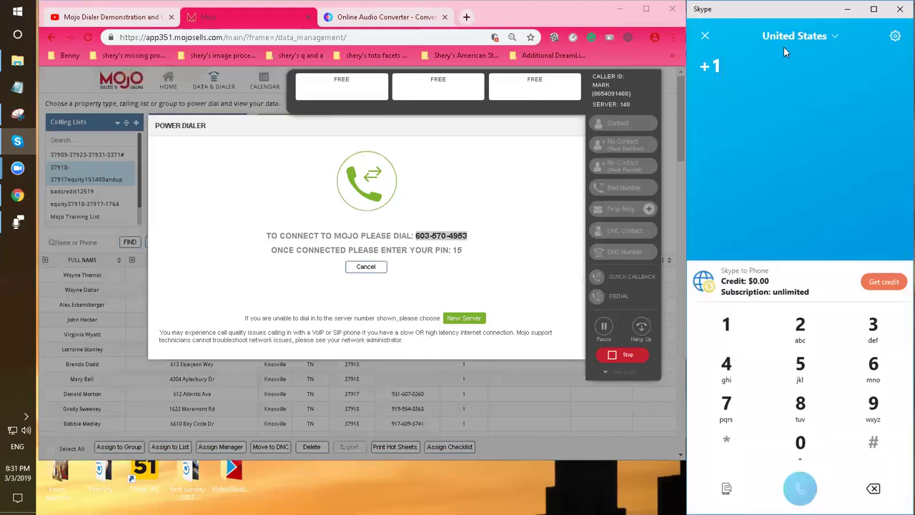
left_click(431, 233)
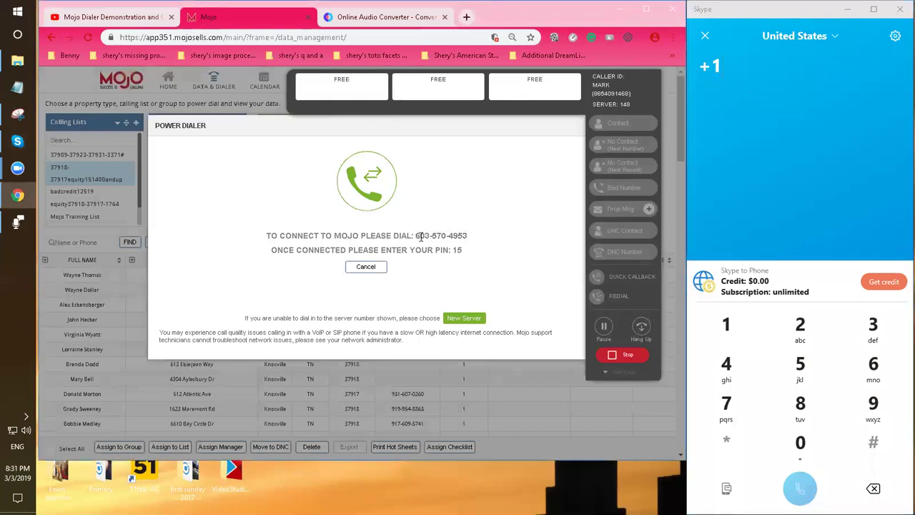
left_click_drag(413, 235, 485, 244)
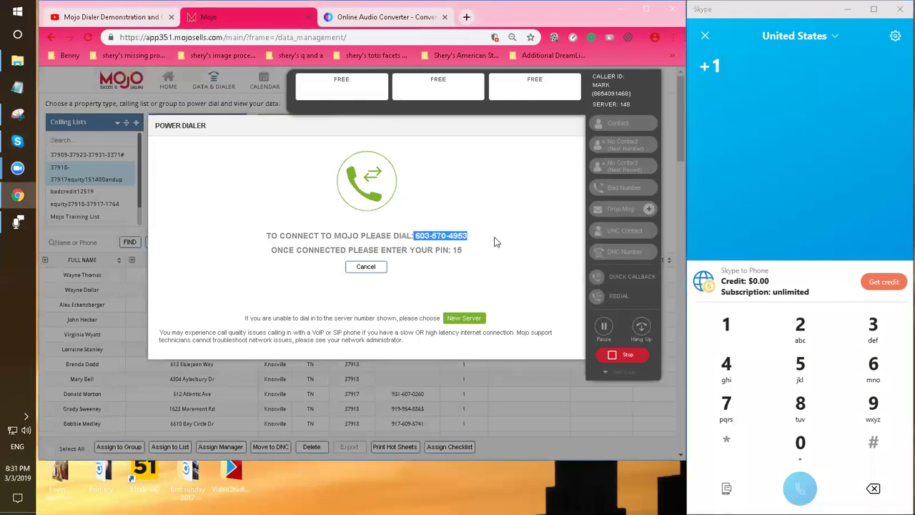
left_click(711, 85)
key("ctrl+v")
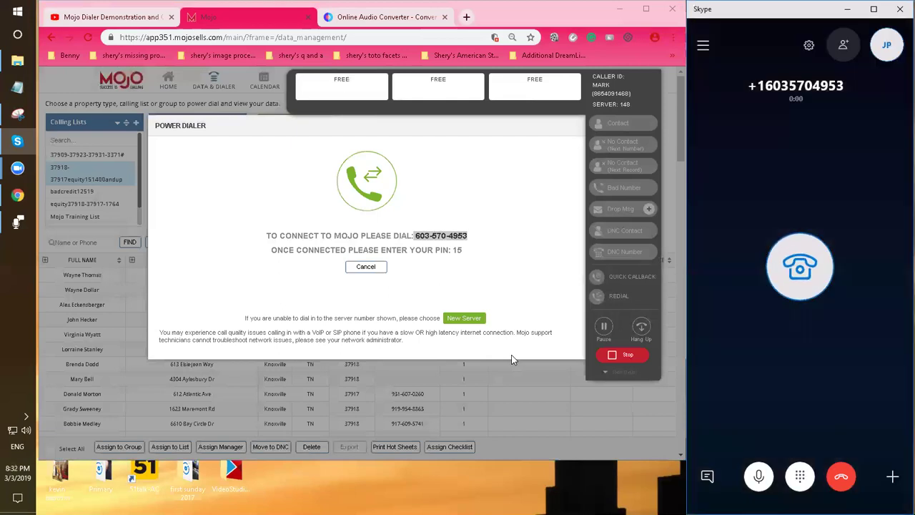
left_click(799, 476)
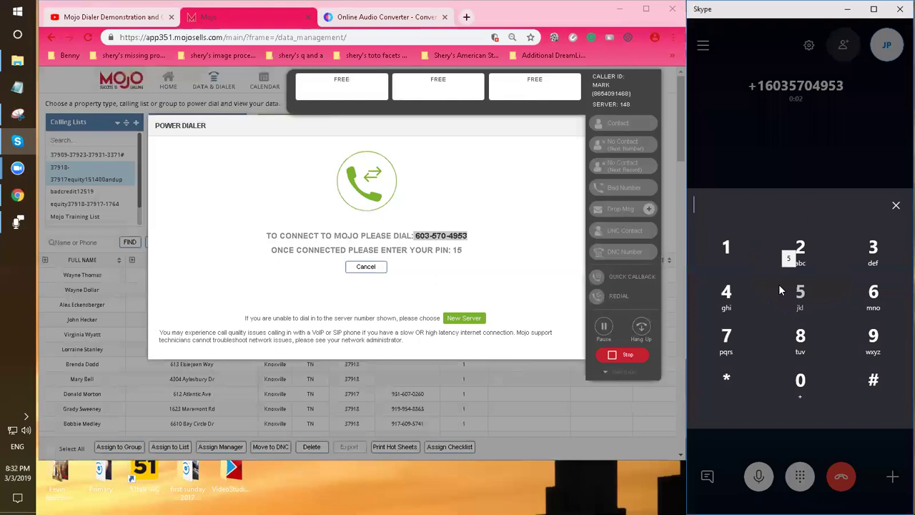
Key the Mojo PIN into Skype's in-call keypad to connect the power dialer
left_click(727, 251)
left_click(799, 292)
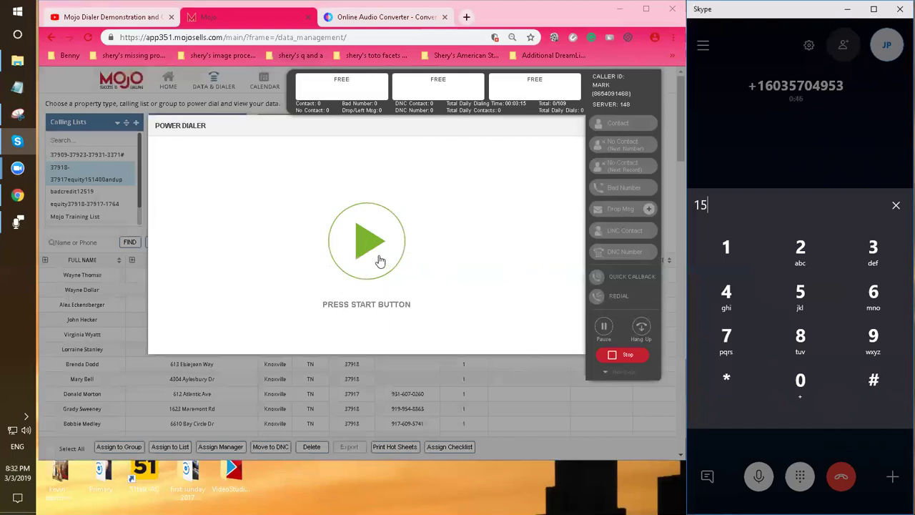
Run the power dialer on three contacts at a time, then stop it
left_click(376, 253)
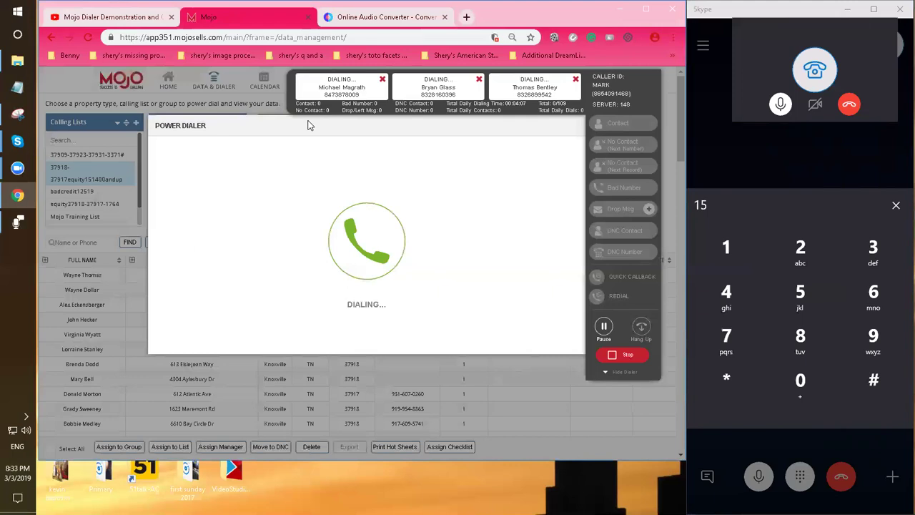
left_click(624, 356)
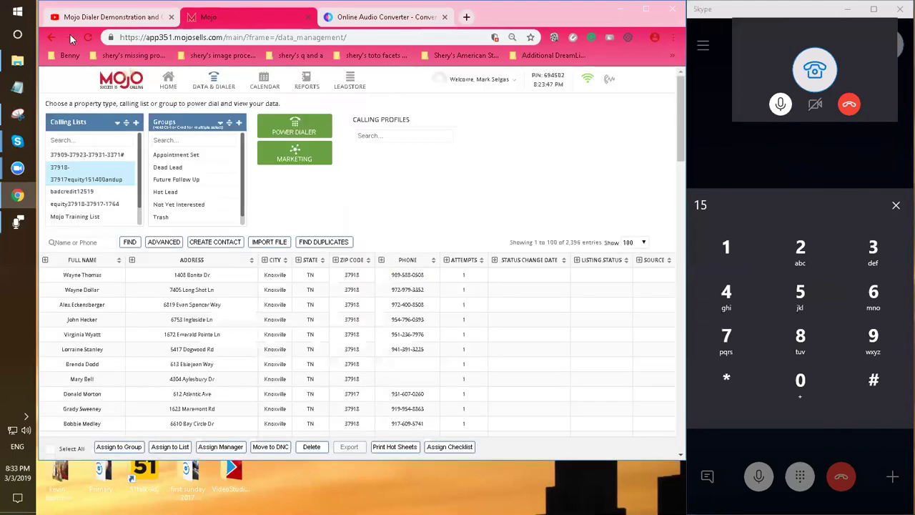
Switch to the Mojo Dialer demo video, seek to 12:02, and toggle full screen
left_click(119, 17)
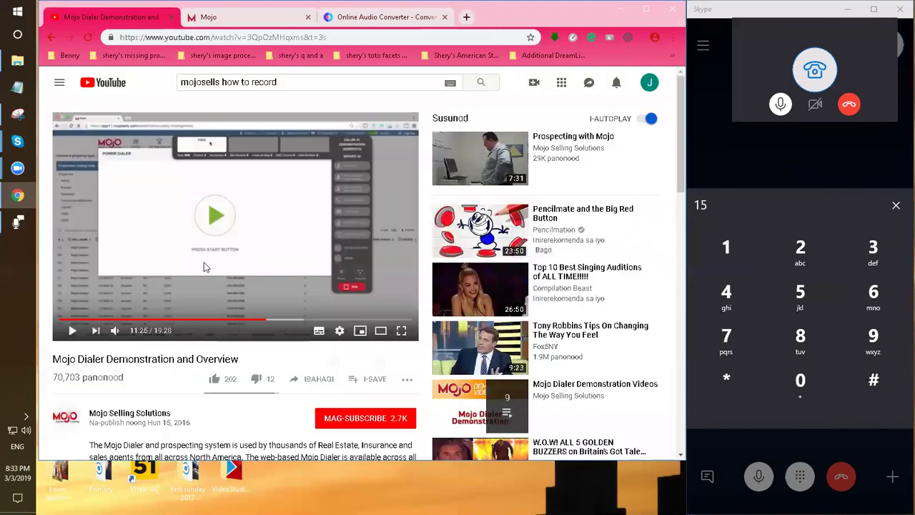
left_click(266, 320)
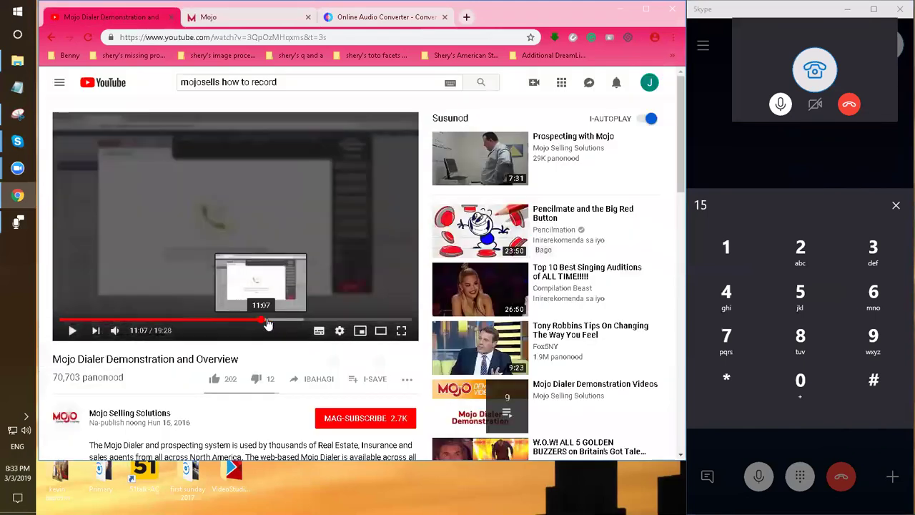
left_click(278, 322)
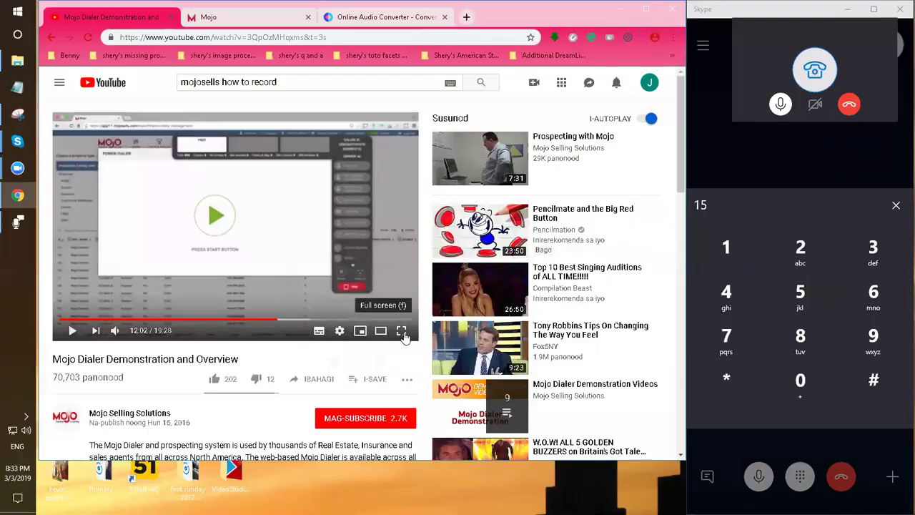
left_click(401, 331)
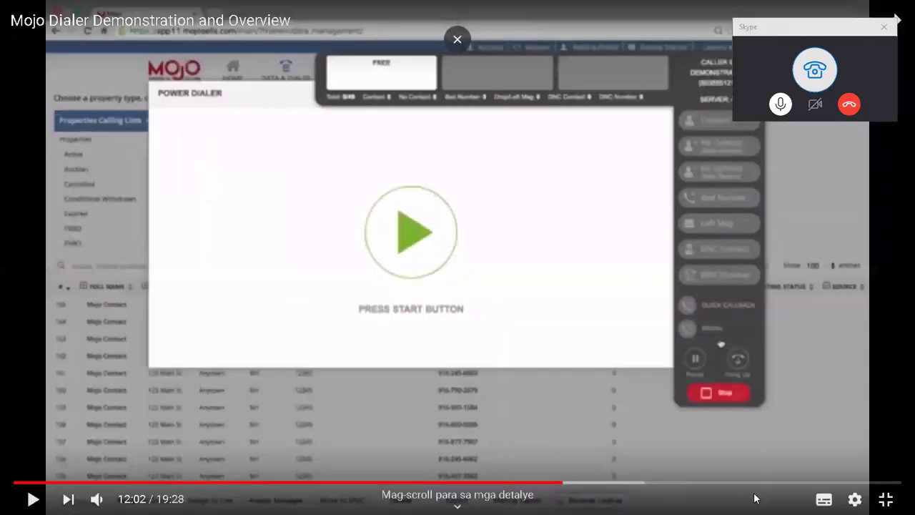
left_click(885, 499)
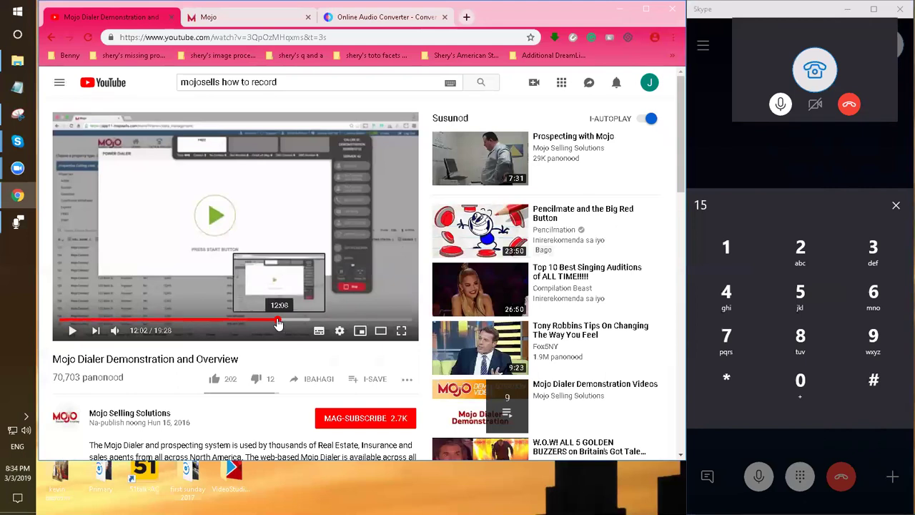
Seek the video to 12:33 and widen the player across the page
left_click(282, 321)
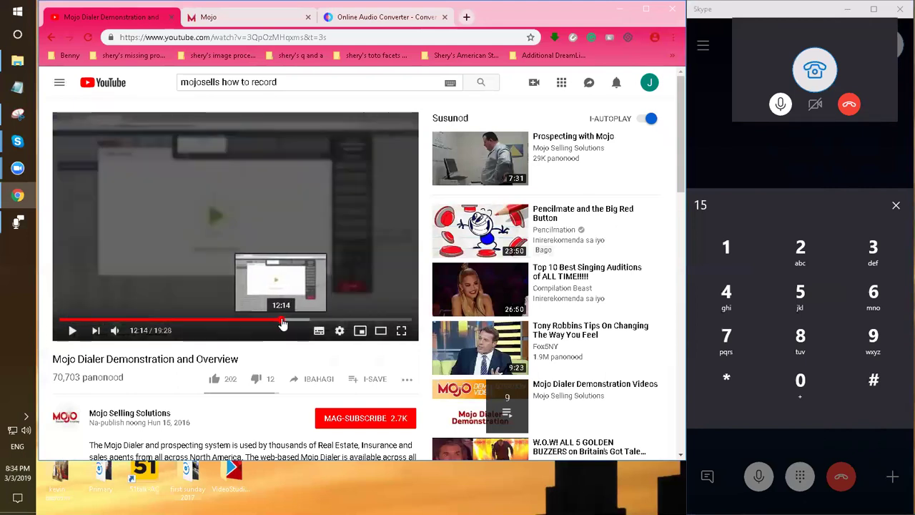
left_click(286, 321)
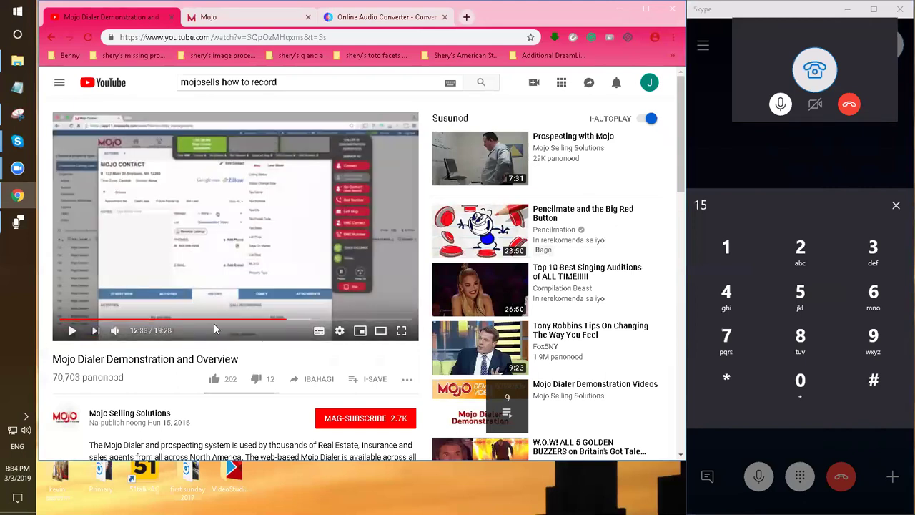
left_click(380, 330)
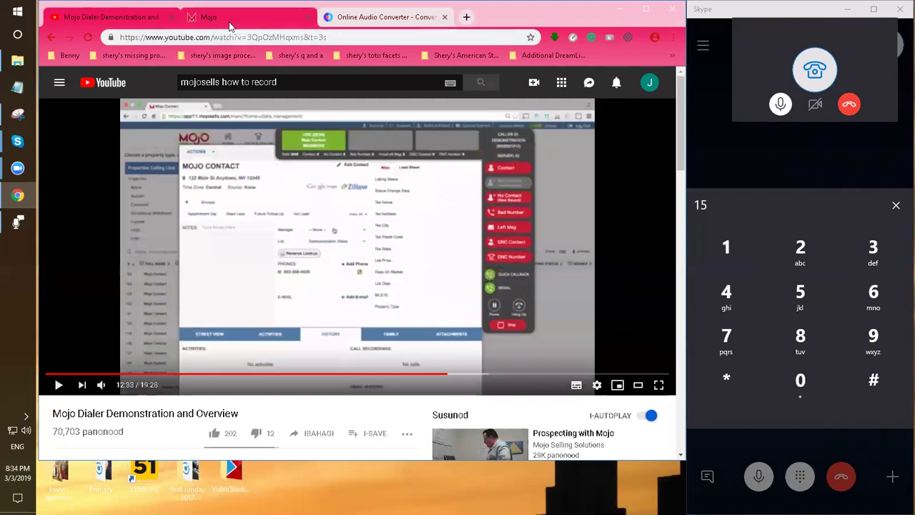
left_click(230, 23)
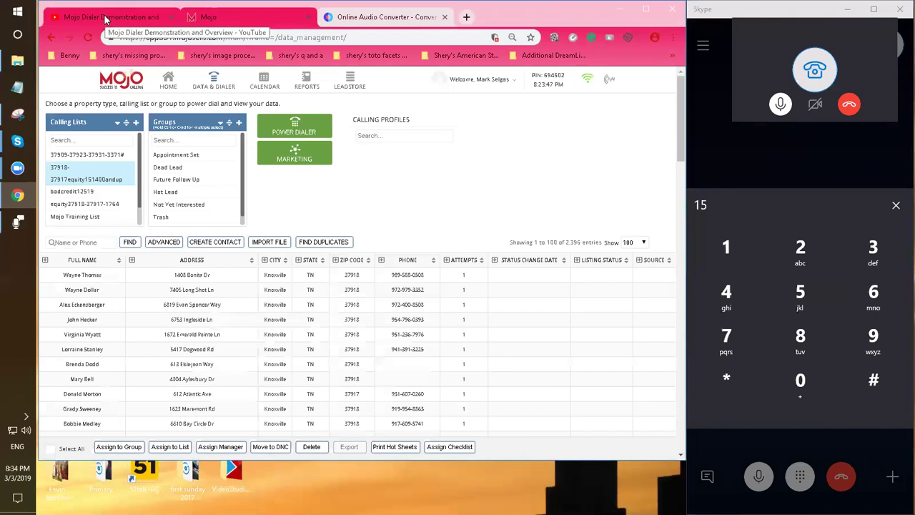
left_click(105, 19)
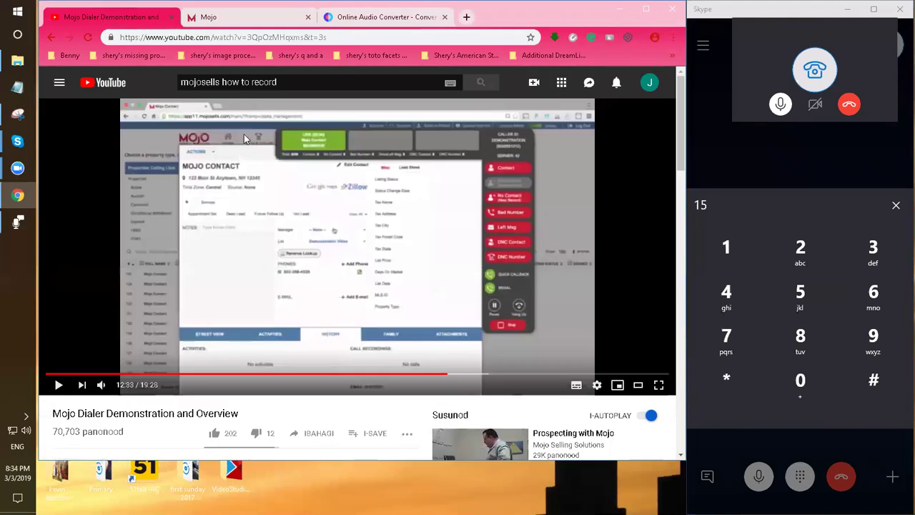
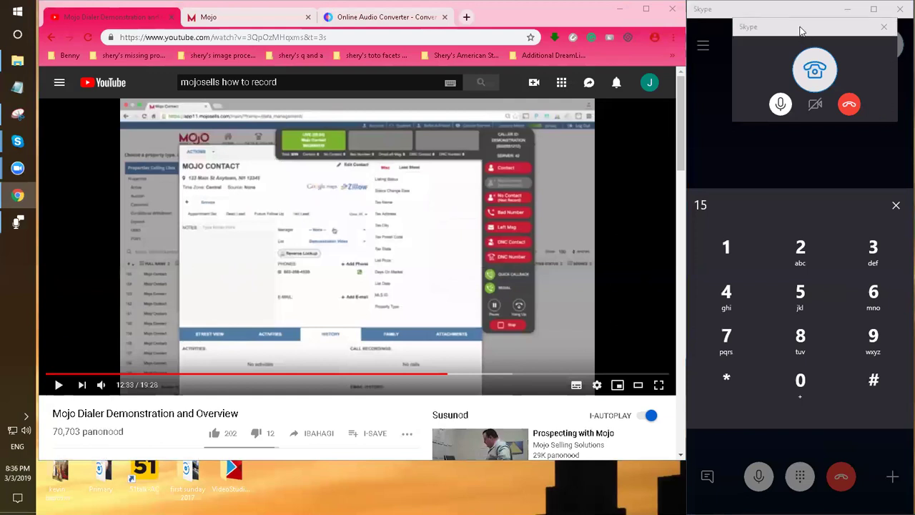
Tuck the Skype call window down beside the browser and make the browser slightly narrower
left_click(800, 30)
left_click_drag(801, 30, 784, 63)
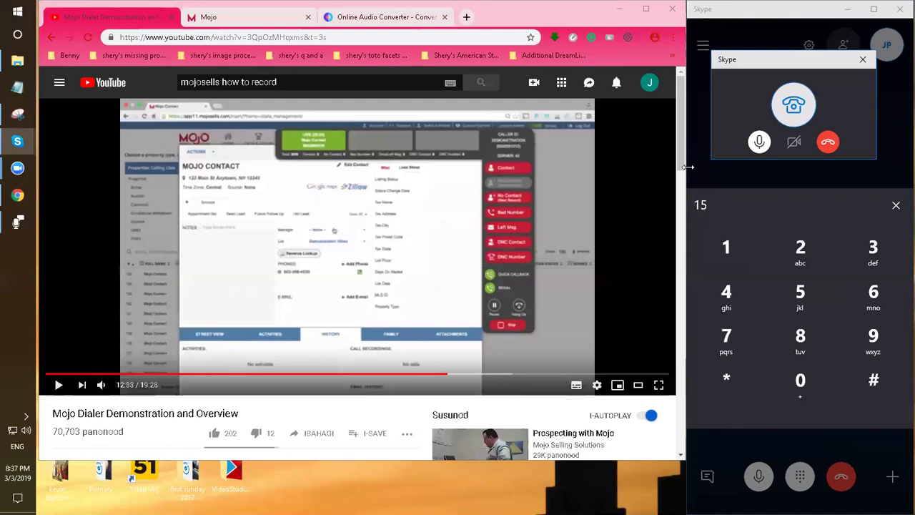
left_click_drag(686, 205, 685, 206)
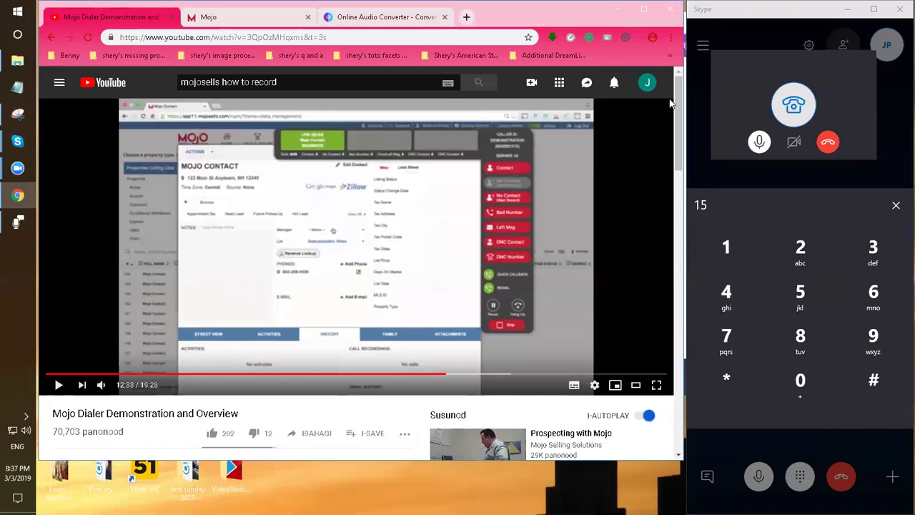
Toggle the YouTube player out of theater view and back into it
mouse_move(678, 113)
left_mouse_down()
mouse_move(678, 129)
mouse_move(678, 118)
left_mouse_up()
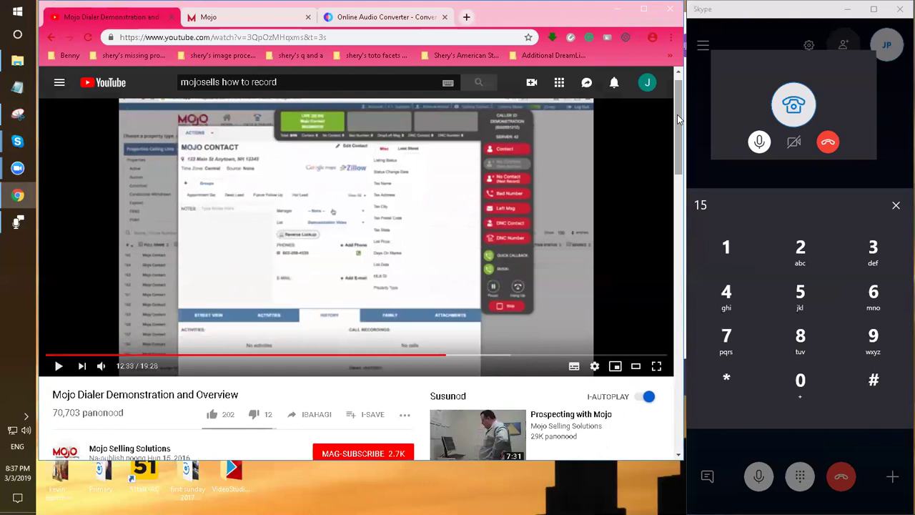
left_click(635, 366)
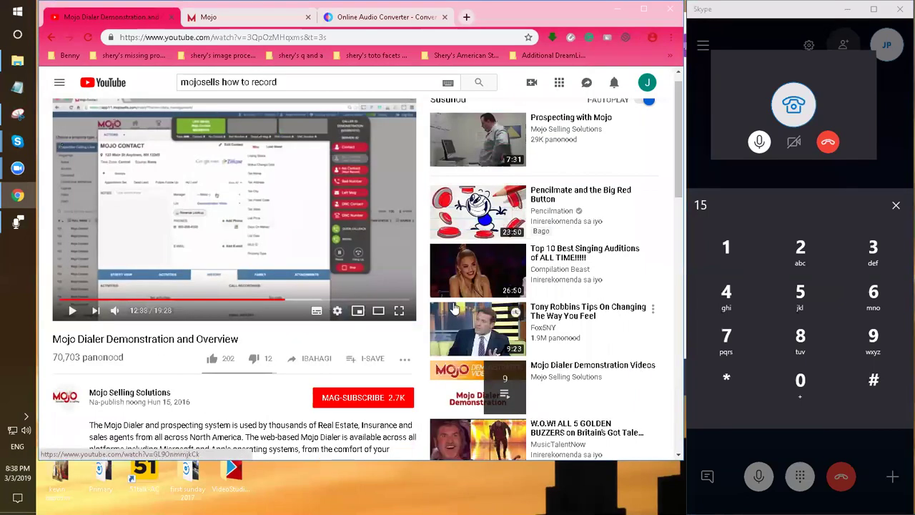
left_click(379, 309)
Check the Mojo contact list and data management page, then return to the paused demo video
key("ctrl+Tab")
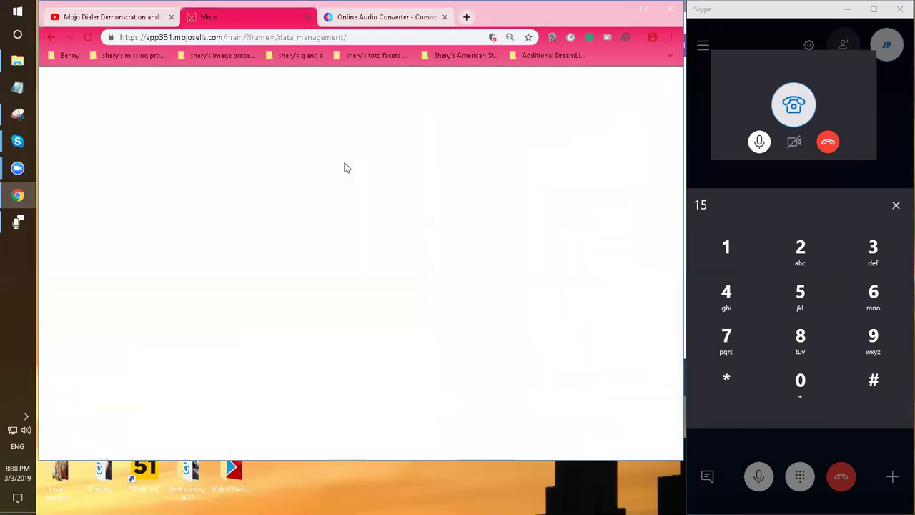
left_click(135, 21)
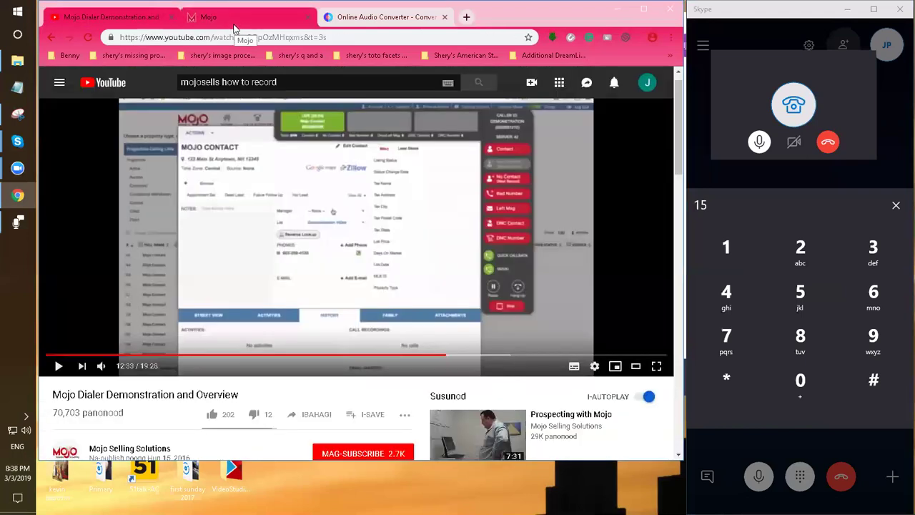
left_click(308, 23)
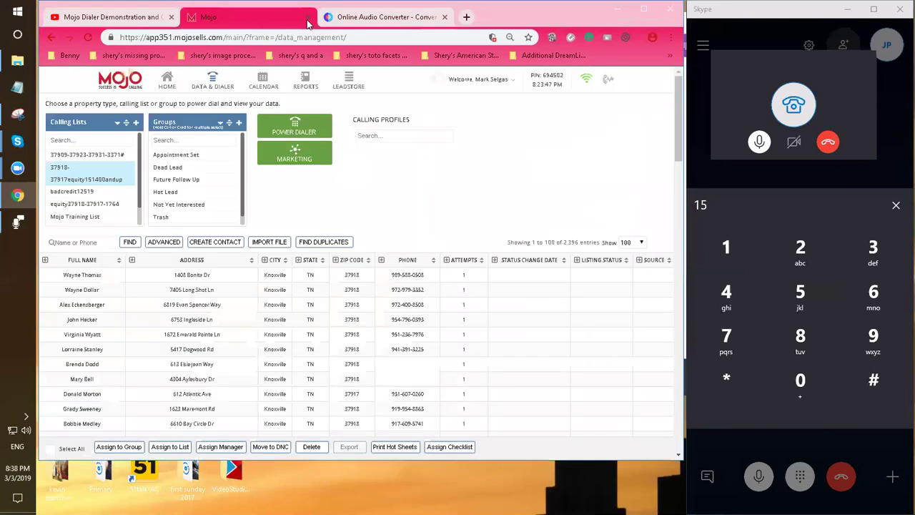
left_click(93, 20)
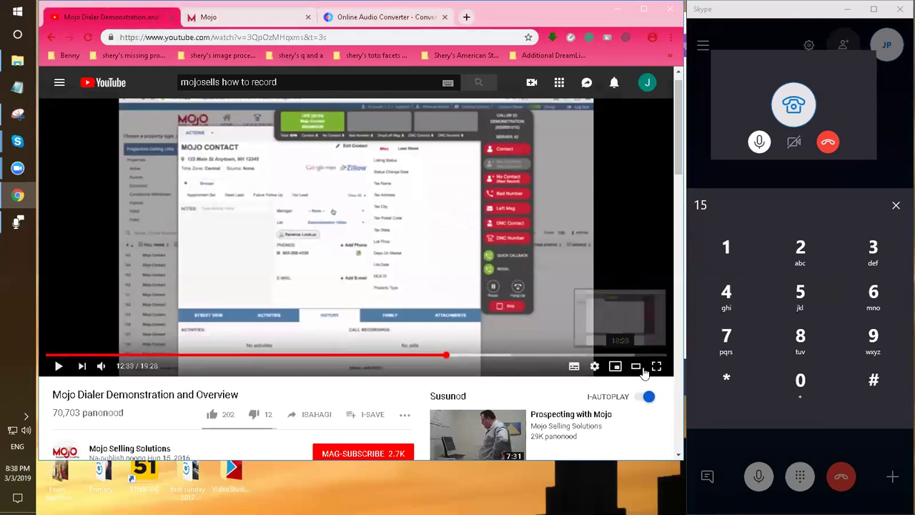
left_click(268, 19)
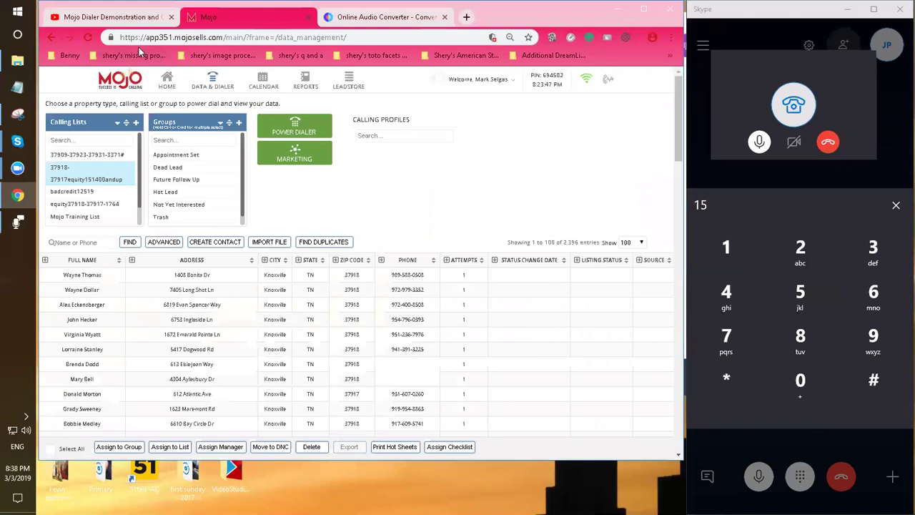
left_click(97, 19)
Make the browser and demo video full screen, briefly play then pause it, and move Skype bottom-right
key("F11")
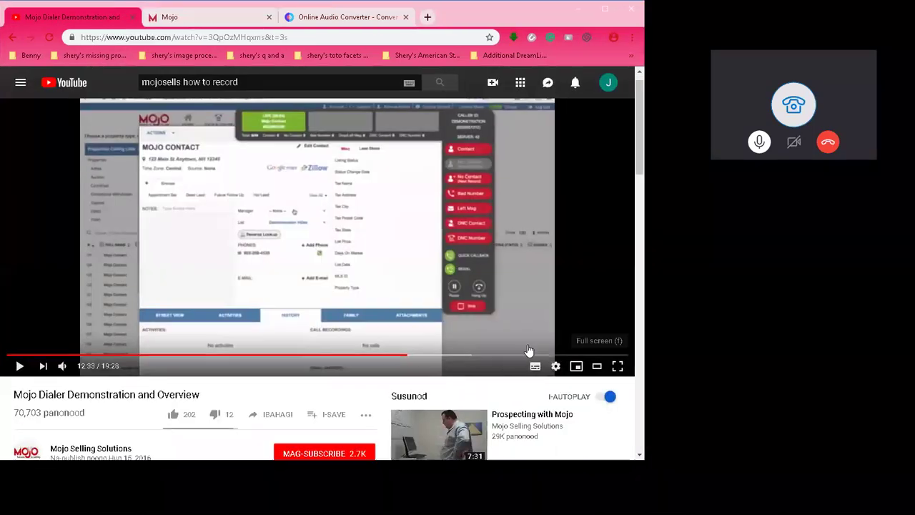
double_click(512, 130)
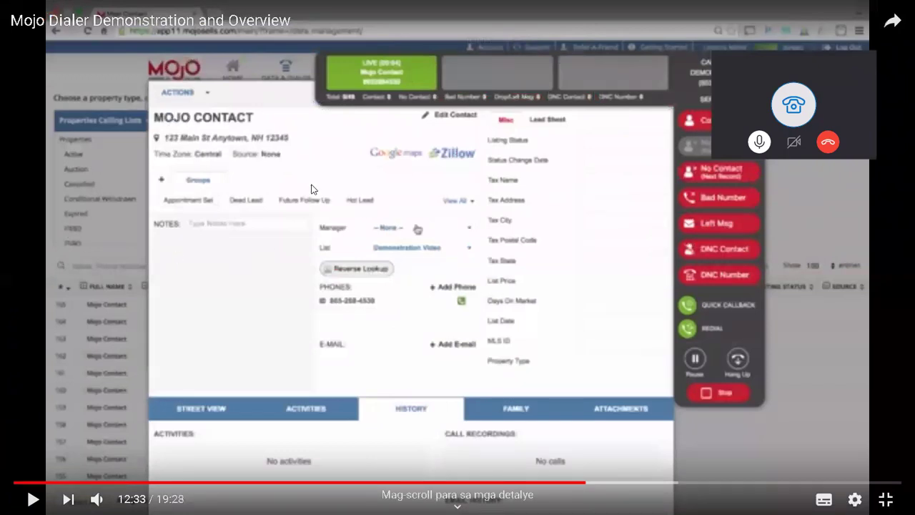
left_click(207, 137)
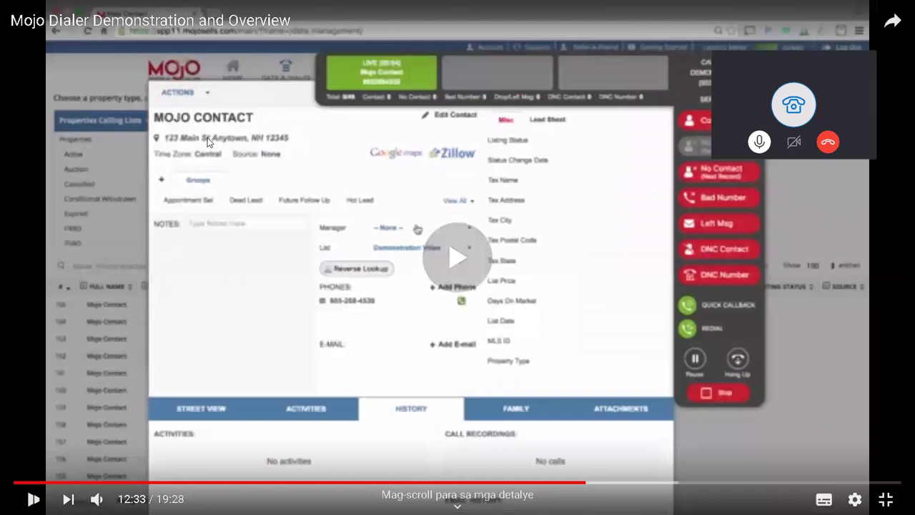
left_click(266, 179)
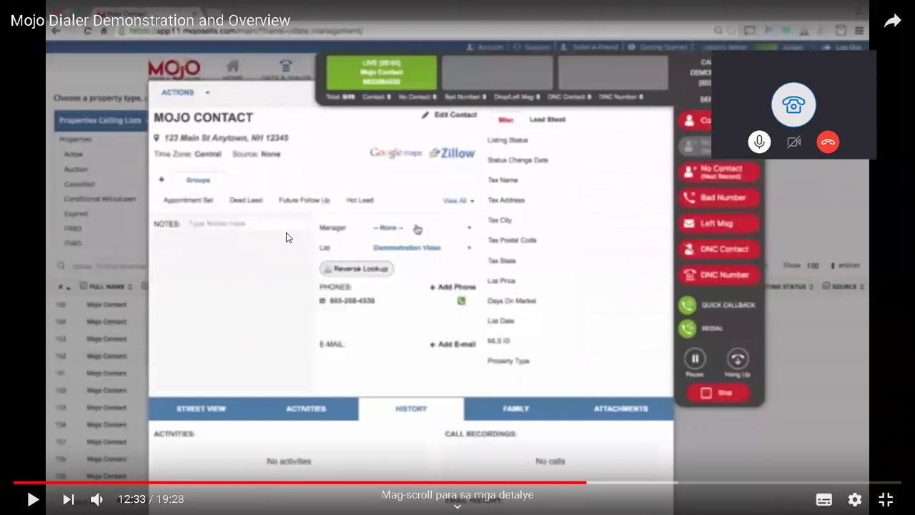
left_click_drag(766, 79, 831, 286)
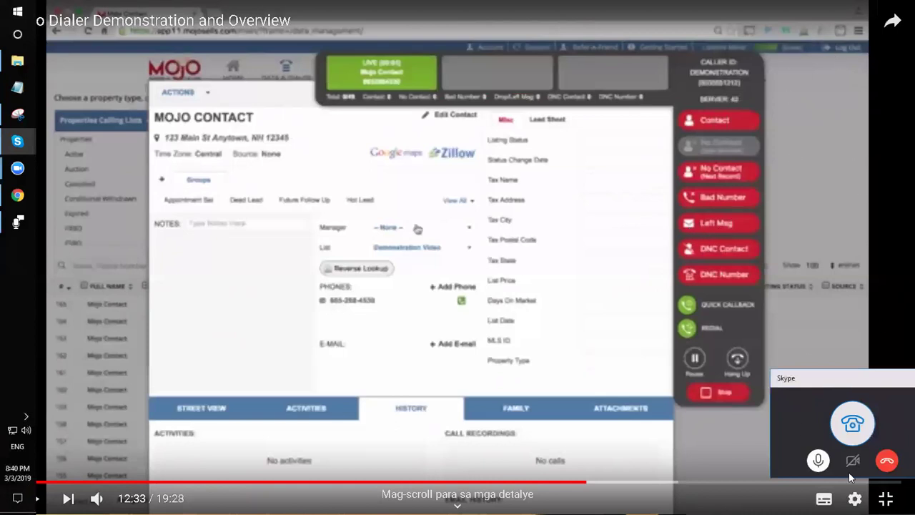
Exit full screen and open the power dialer's Easy Calling Mode settings (3 lines, 5 rings) in Mojo
left_click(884, 497)
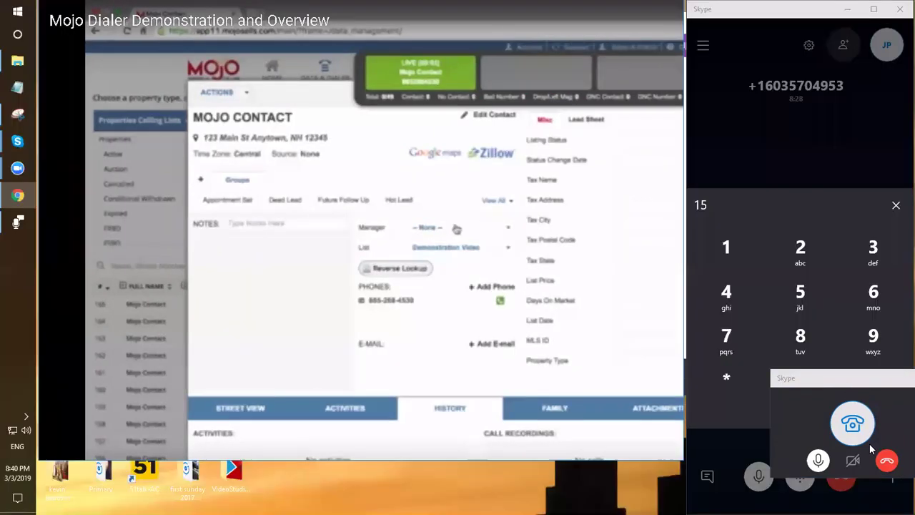
left_click(251, 24)
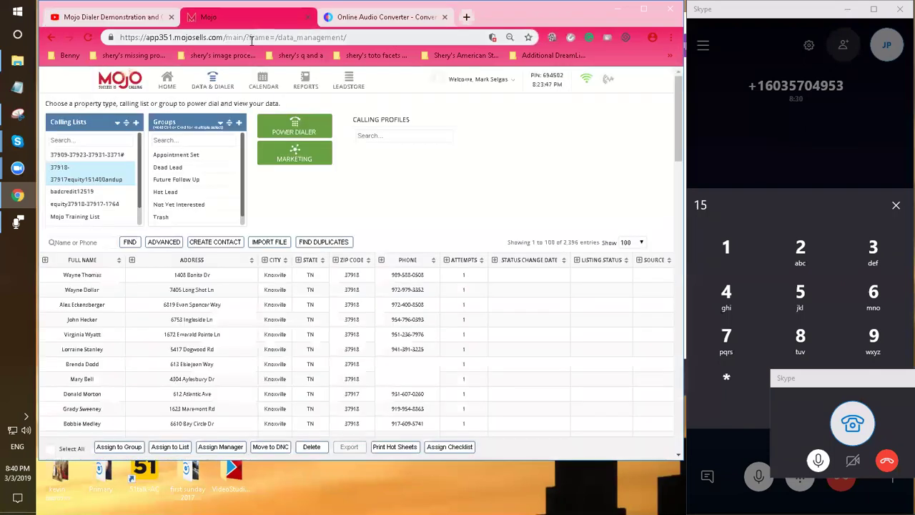
left_click(318, 132)
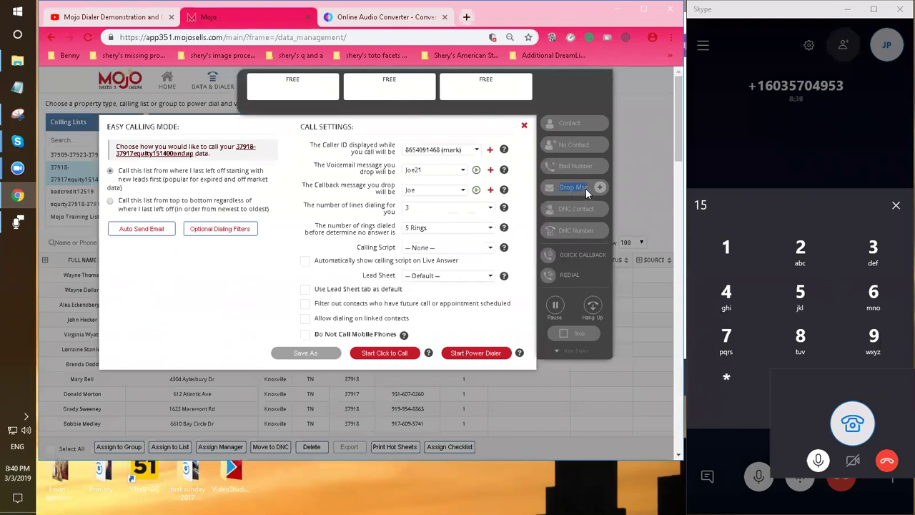
Dismiss the power dialer inactivity notice and return Skype to its chats after the 10m 41s call
left_click(590, 189)
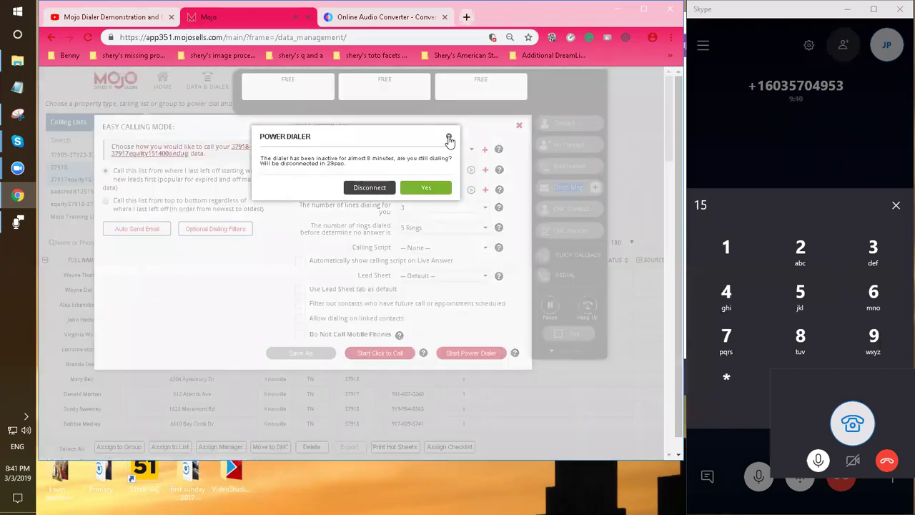
left_click(449, 138)
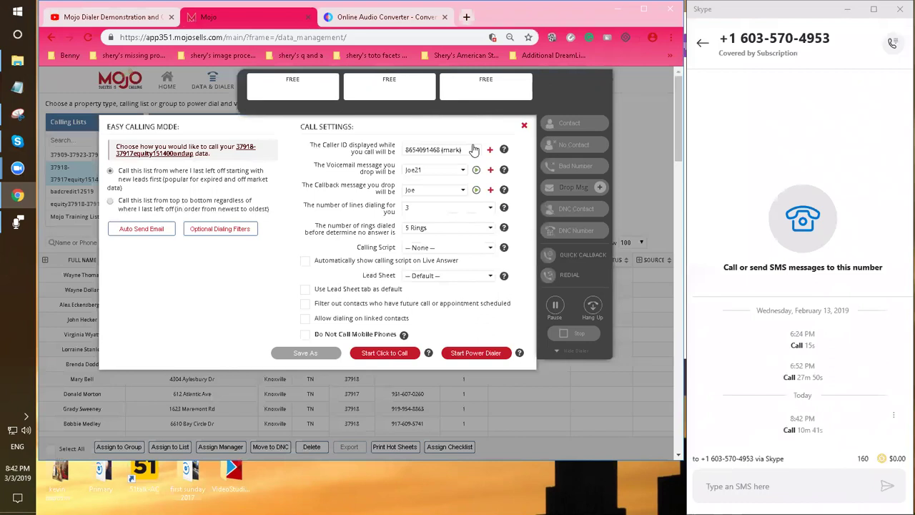
left_click(702, 45)
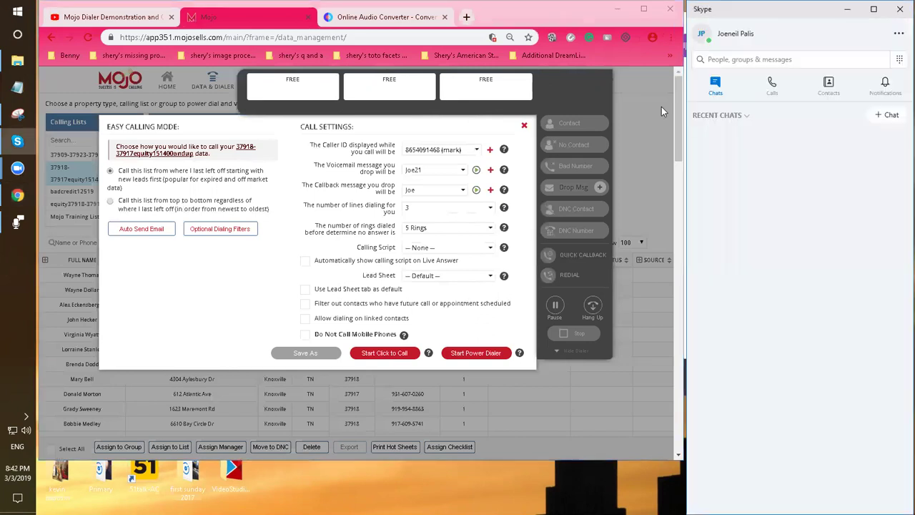